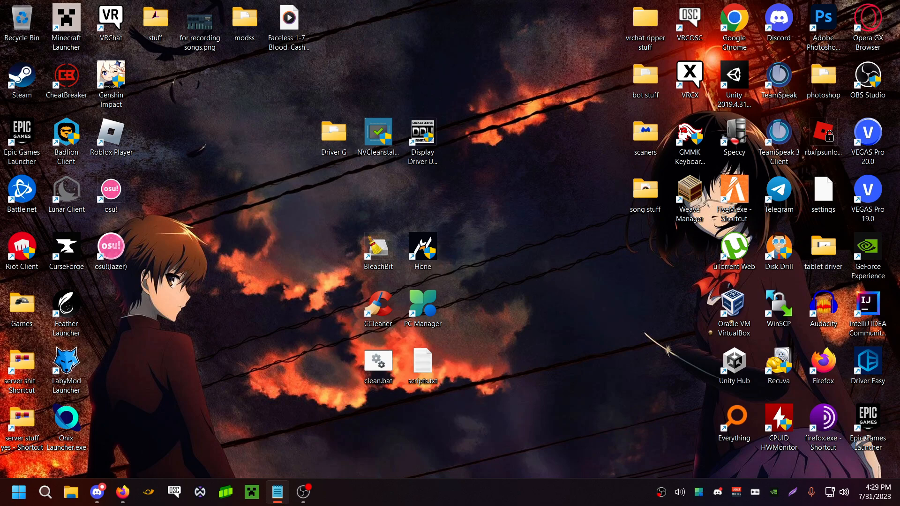
pyautogui.click(123, 492)
pyautogui.click(43, 493)
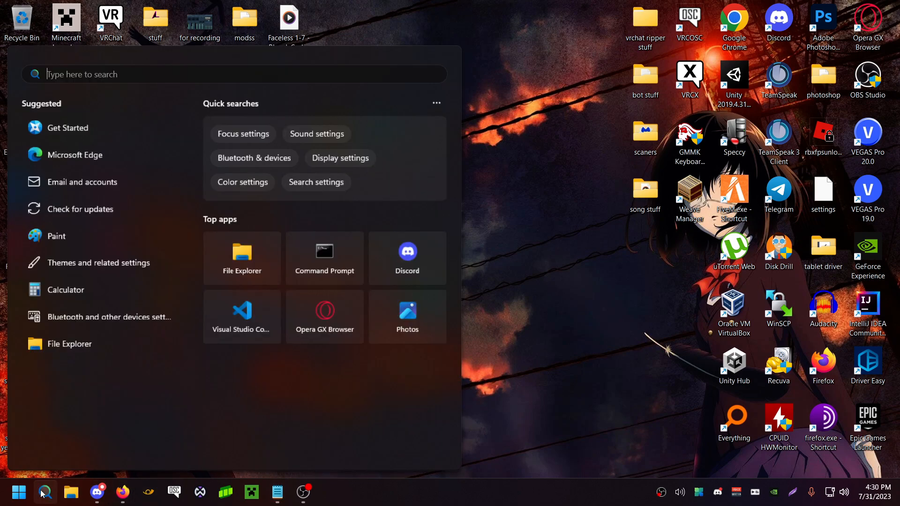
pyautogui.write('powers')
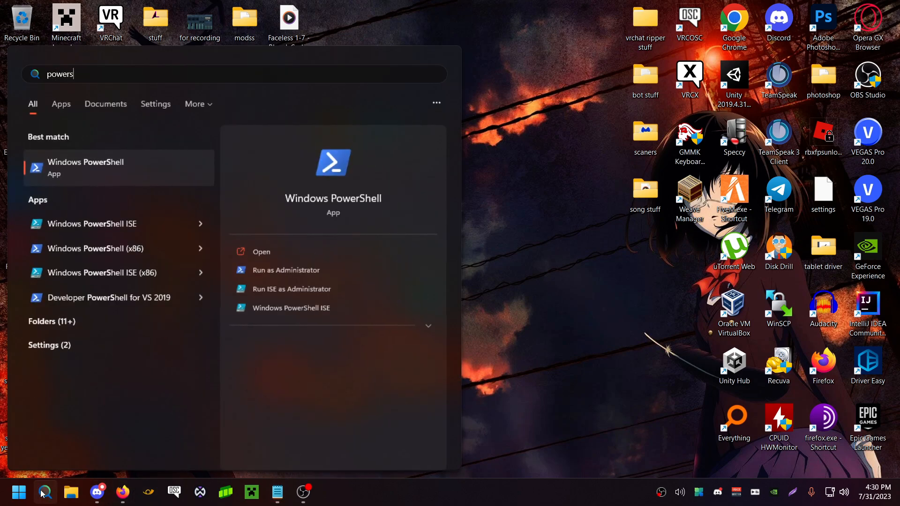
pyautogui.click(329, 274)
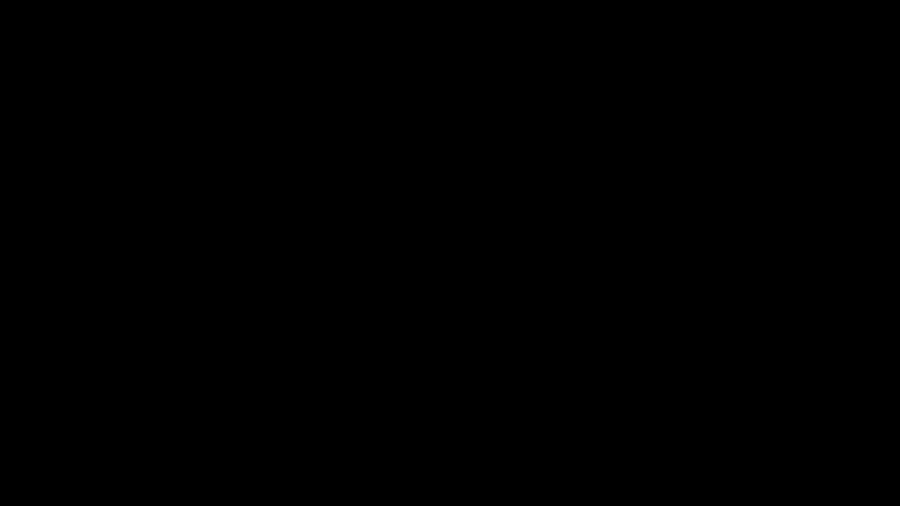
pyautogui.write('iwr -useb https://christitus.com/win | iex')
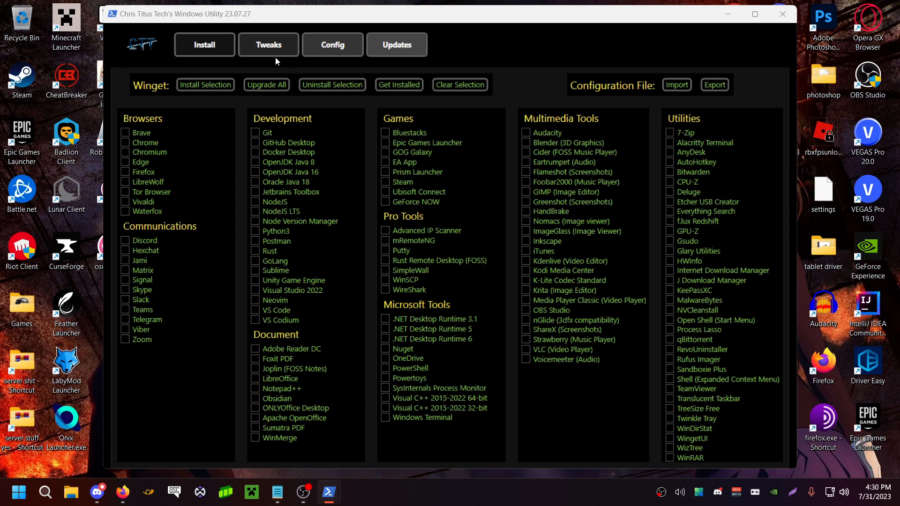
# Select the recommended Desktop tweaks in the Windows Utility and add Disable Mouse Acceleration and Set Classic Right-Click Menu
pyautogui.click(255, 53)
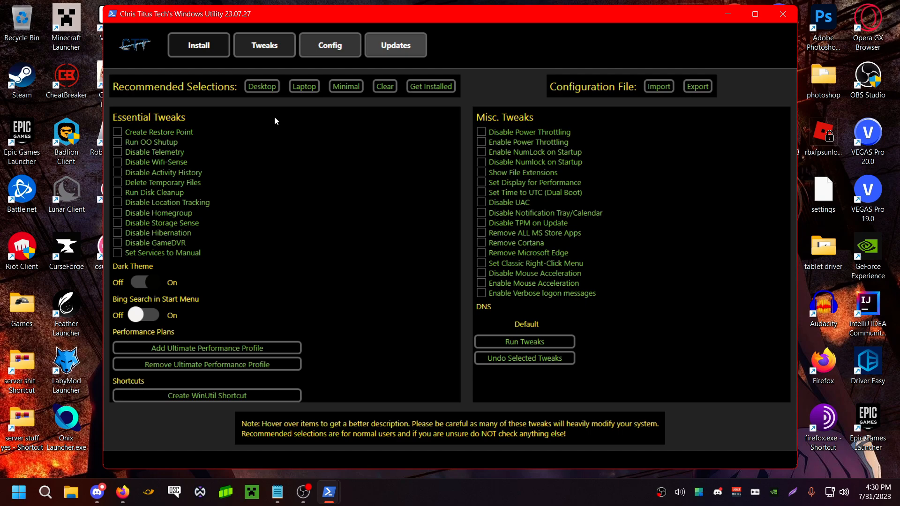
pyautogui.click(269, 86)
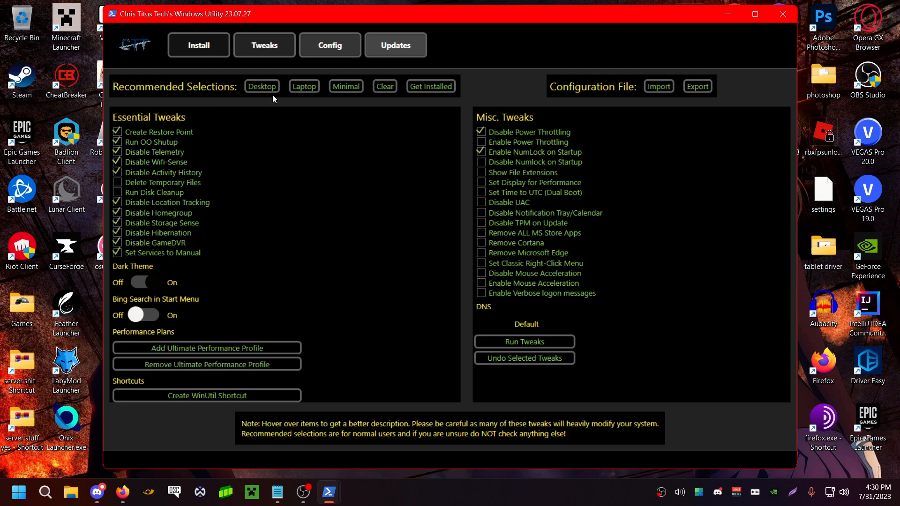
pyautogui.click(520, 275)
pyautogui.click(478, 262)
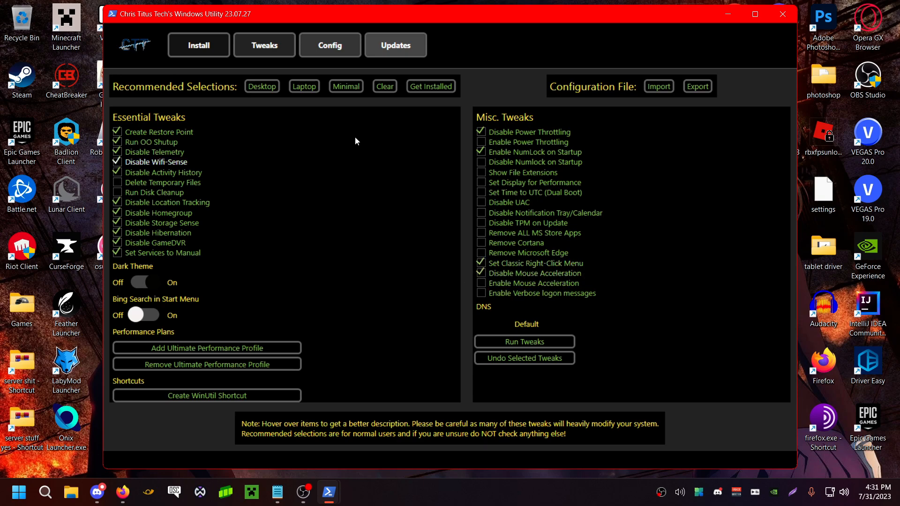
# View the classic context menu on the desktop mp3 file, moving the utility window out of the way and back
pyautogui.moveTo(334, 18); pyautogui.dragTo(316, 87)
pyautogui.click(291, 38)
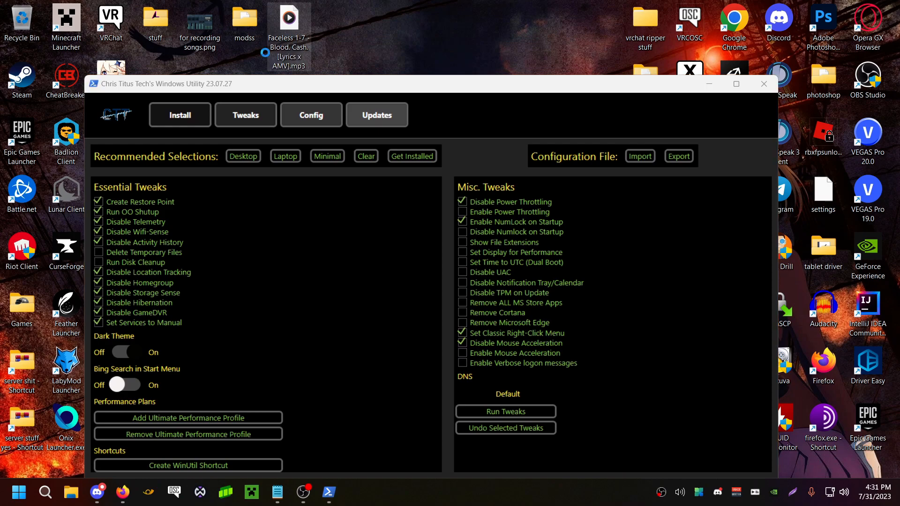
pyautogui.rightClick(292, 40)
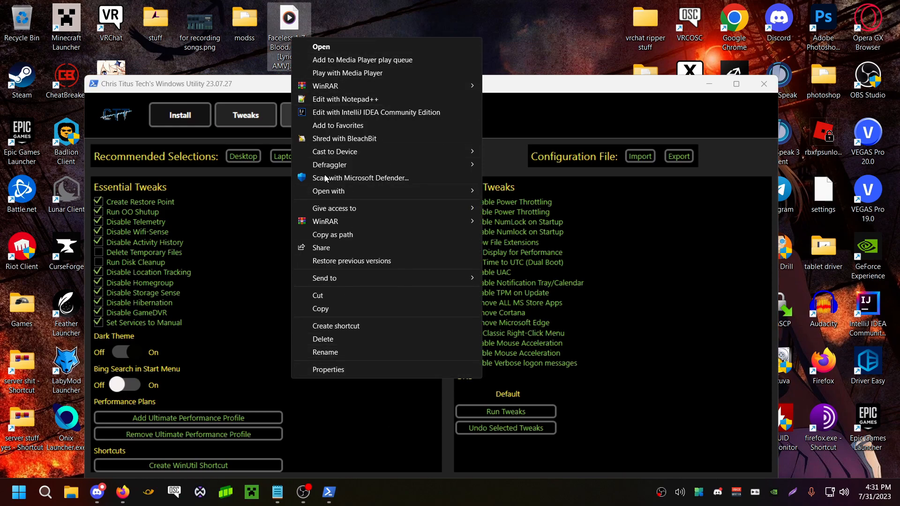
pyautogui.moveTo(249, 84); pyautogui.dragTo(246, 14)
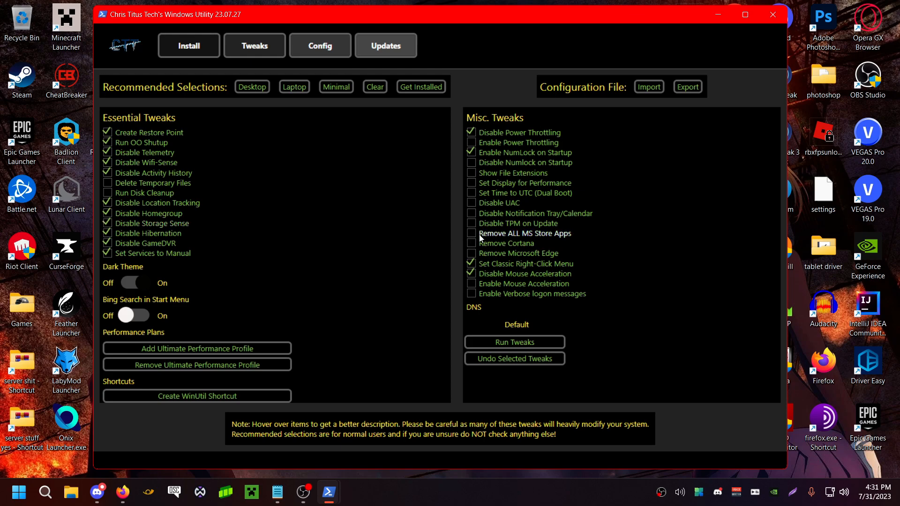
# Add the Remove Cortana tweak to the selection and check the PowerShell console behind the utility
pyautogui.click(512, 246)
pyautogui.moveTo(360, 6); pyautogui.dragTo(421, 17)
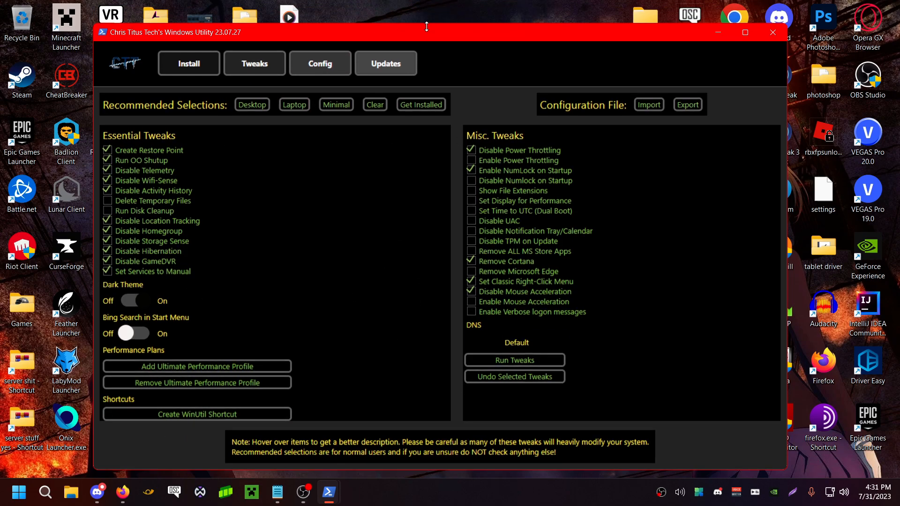
pyautogui.moveTo(328, 492)
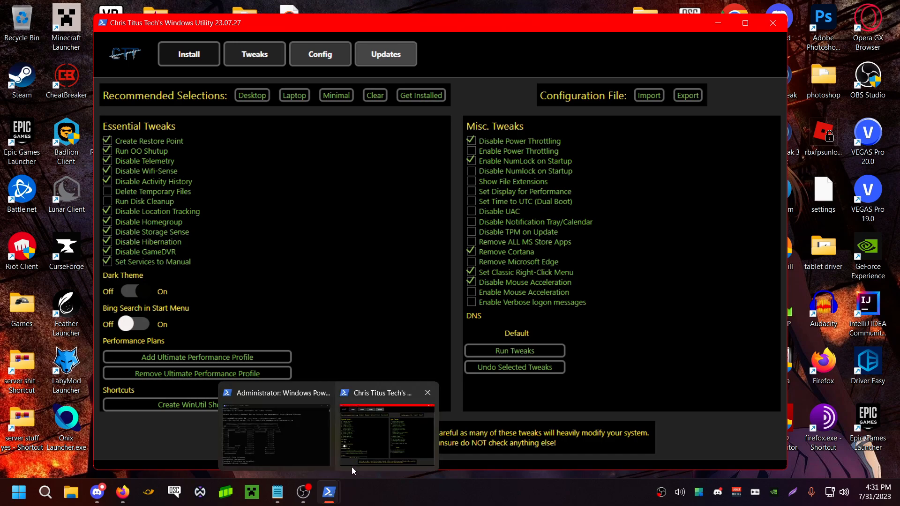
pyautogui.click(315, 444)
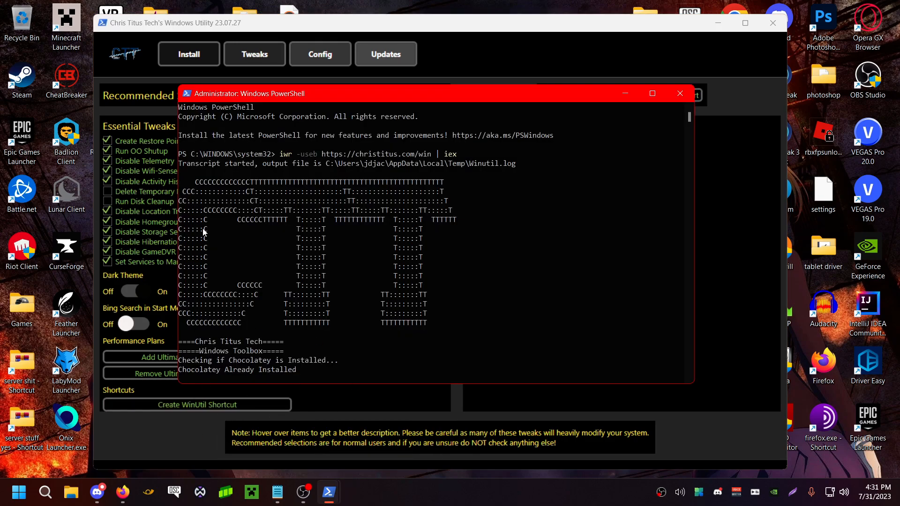
pyautogui.click(623, 94)
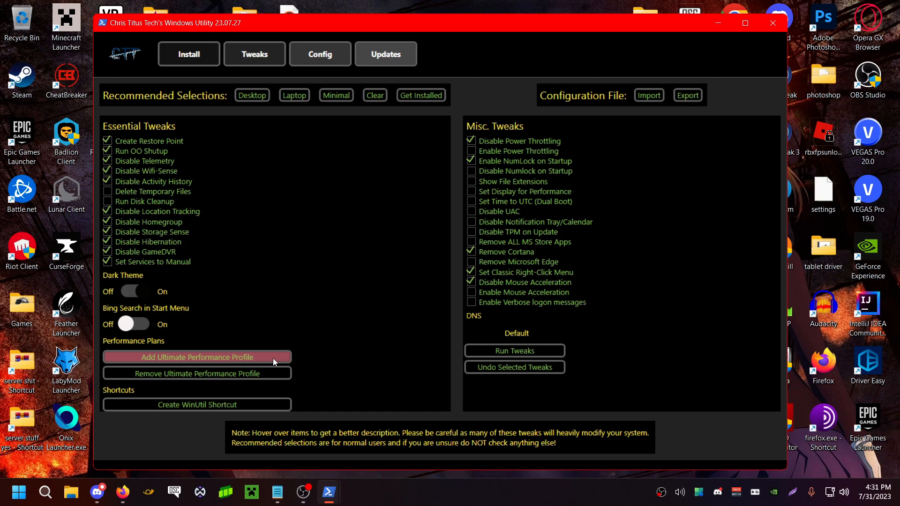
# Look over the utility's Config and Updates pages, and close both the utility and the PowerShell console
pyautogui.click(317, 56)
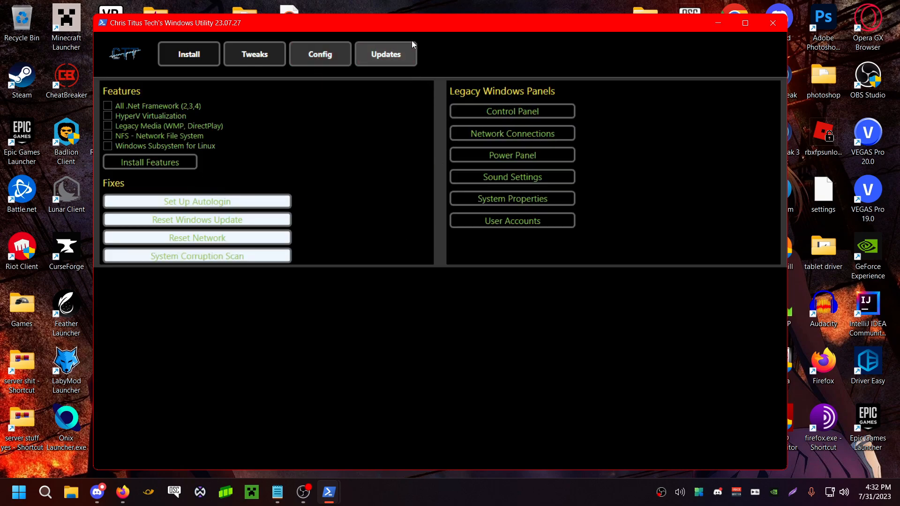
pyautogui.click(375, 54)
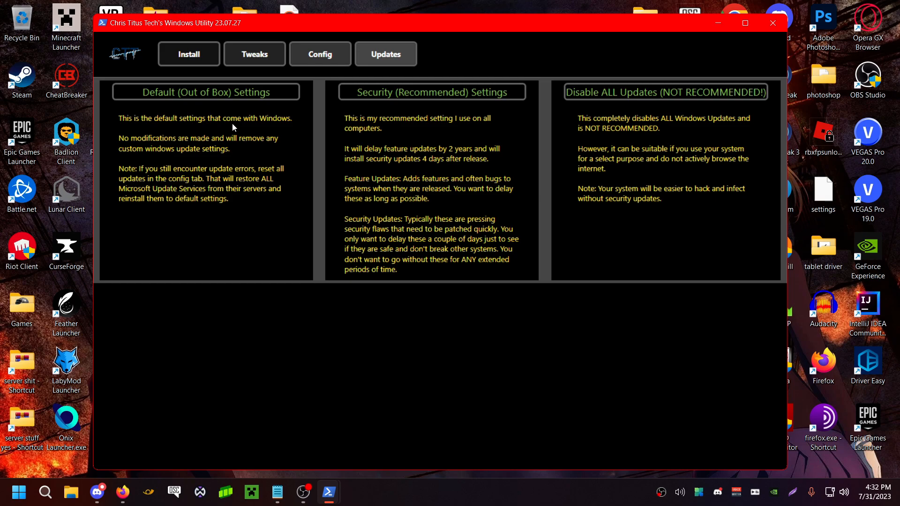
pyautogui.click(773, 23)
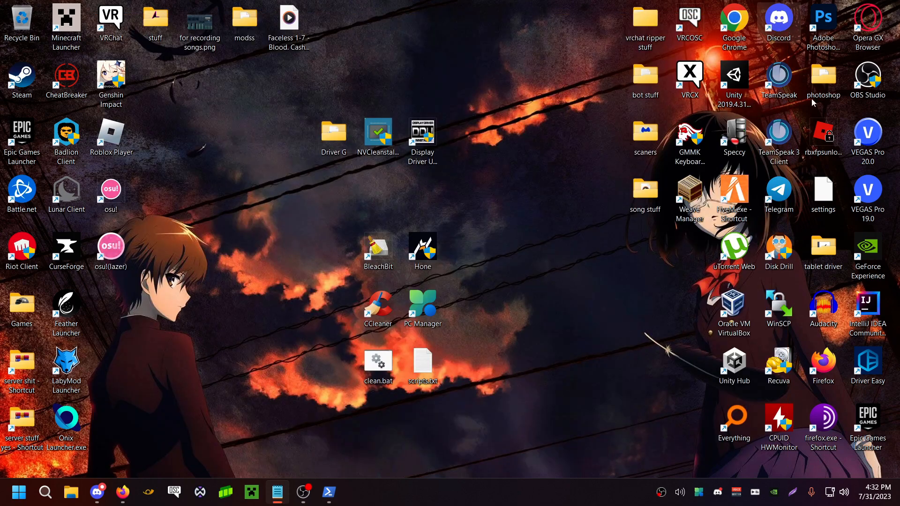
pyautogui.click(328, 492)
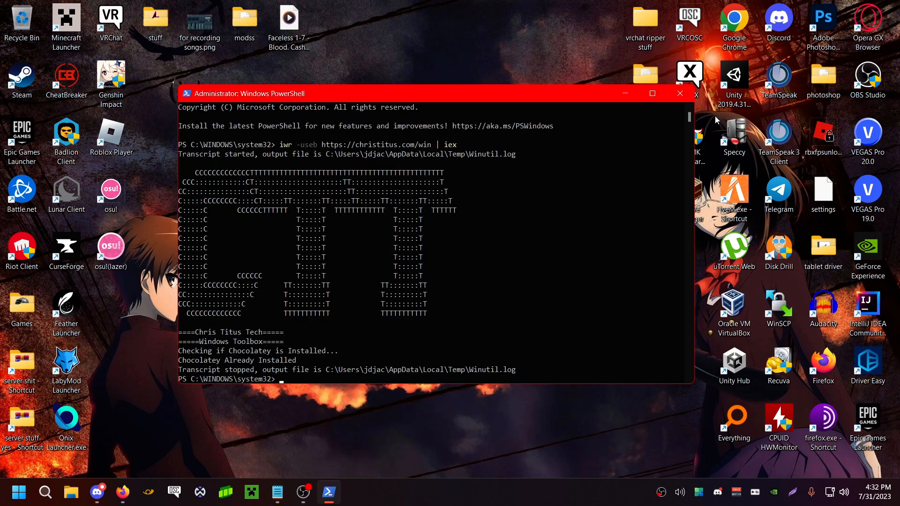
pyautogui.click(680, 93)
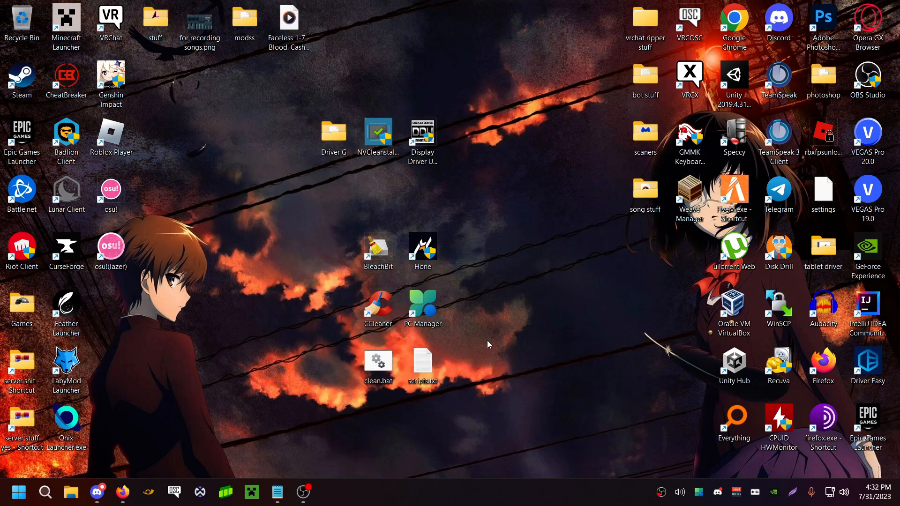
# Open Hone, skim its list of tweaks and view the details of Optimize Windows Device Affinities
pyautogui.click(424, 251)
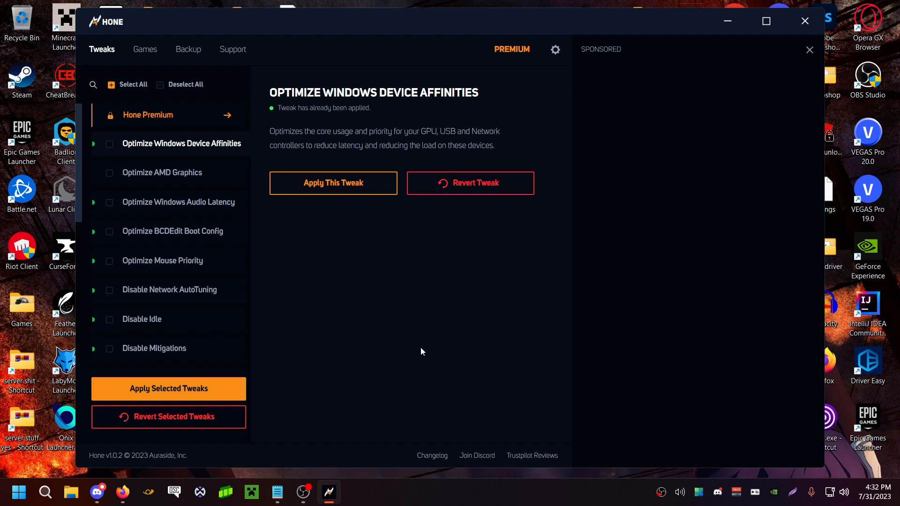
pyautogui.scroll(-5, 176, 354)
pyautogui.scroll(5, 179, 342)
pyautogui.scroll(-5, 179, 341)
pyautogui.scroll(5, 96, 319)
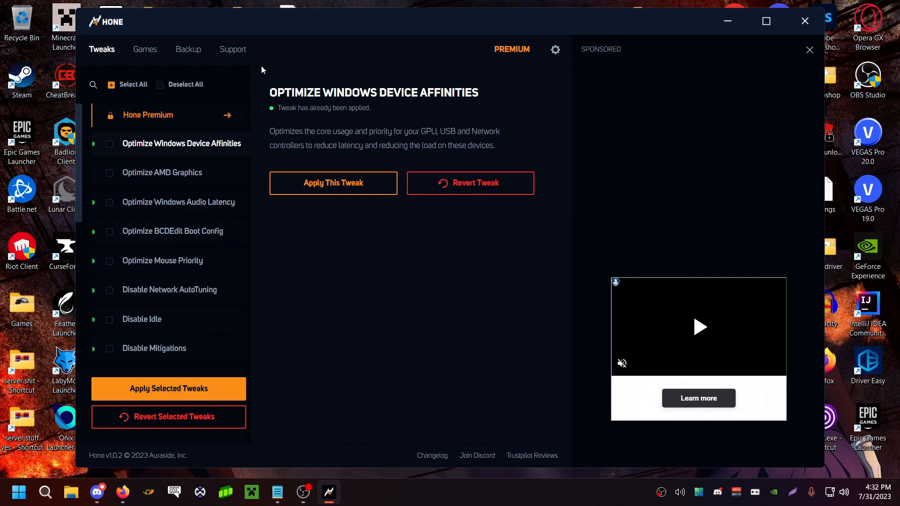
pyautogui.click(174, 231)
pyautogui.click(181, 144)
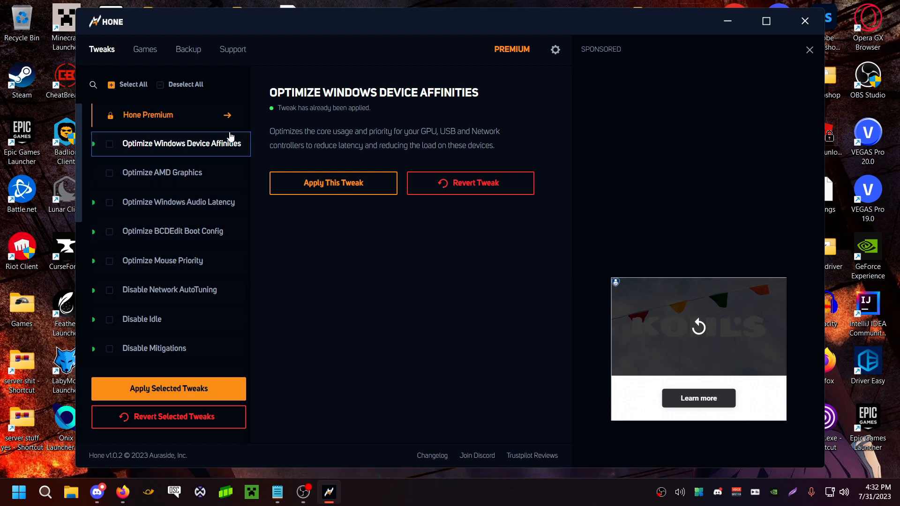
# Browse the full tweak list down to Nvidia Tweaks and close Hone
pyautogui.scroll(-6, 181, 173)
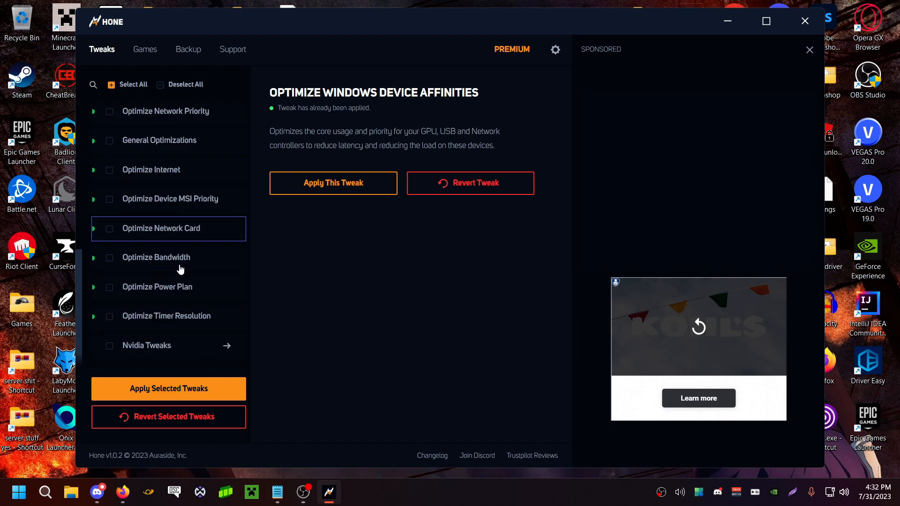
pyautogui.scroll(5, 133, 345)
pyautogui.scroll(-5, 138, 345)
pyautogui.scroll(6, 141, 245)
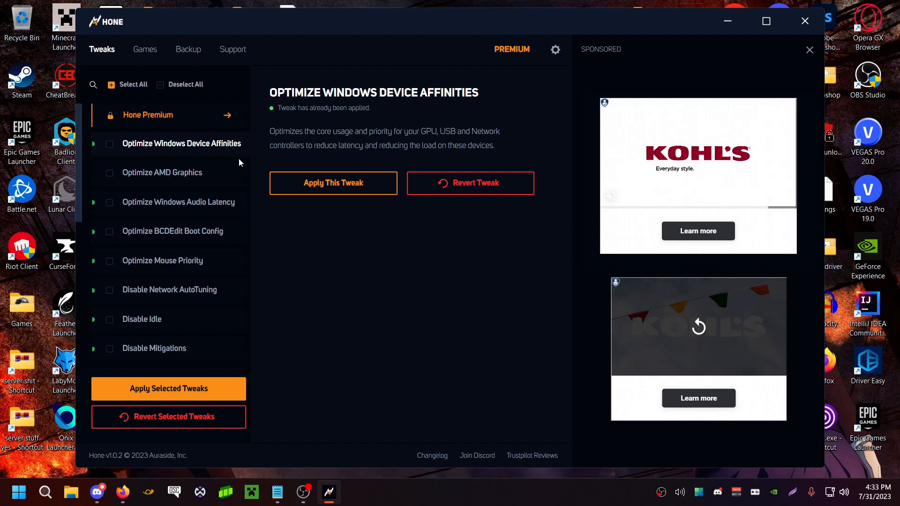
pyautogui.moveTo(317, 22); pyautogui.dragTo(323, 39)
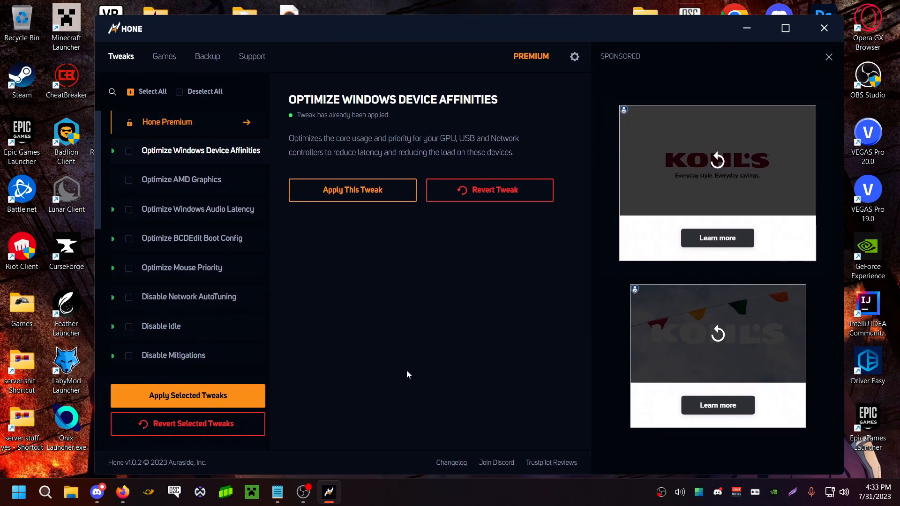
pyautogui.click(824, 28)
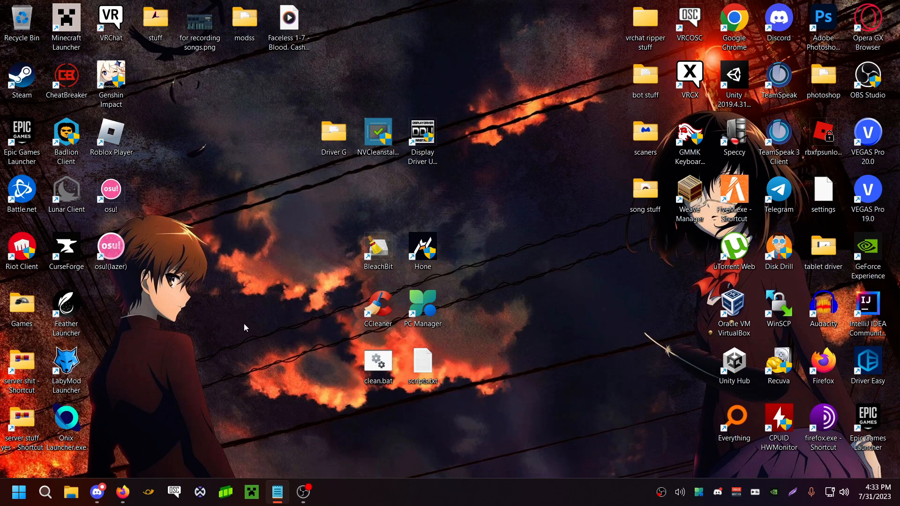
# Move clean.bat to an empty area of the desktop, run it as administrator and dismiss its console
pyautogui.moveTo(365, 368); pyautogui.dragTo(224, 253)
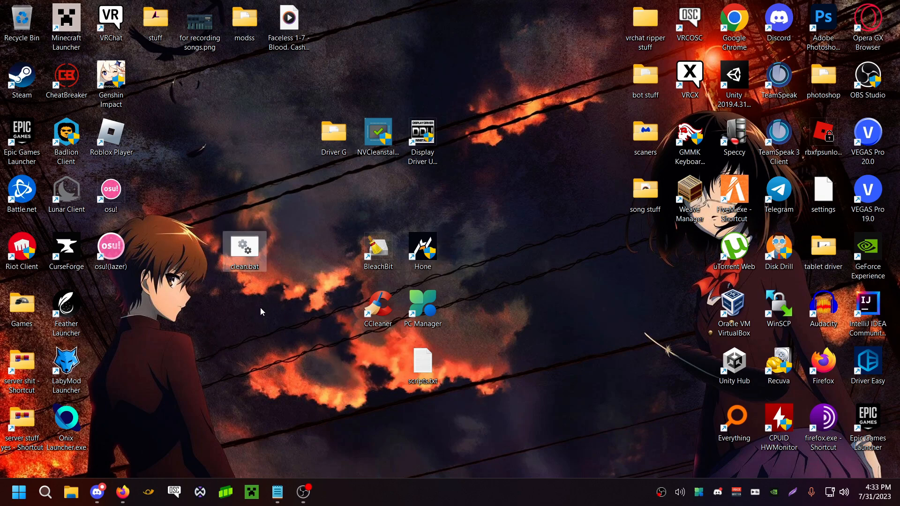
pyautogui.rightClick(249, 266)
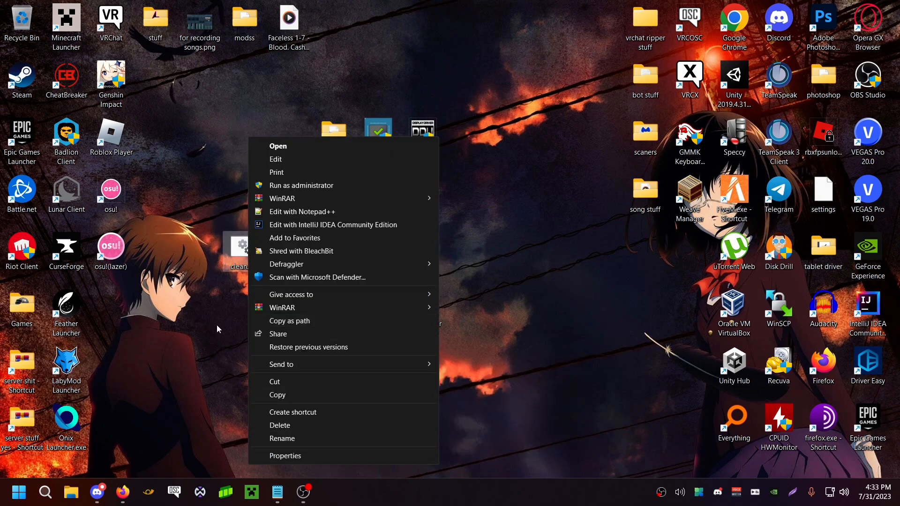
pyautogui.click(324, 185)
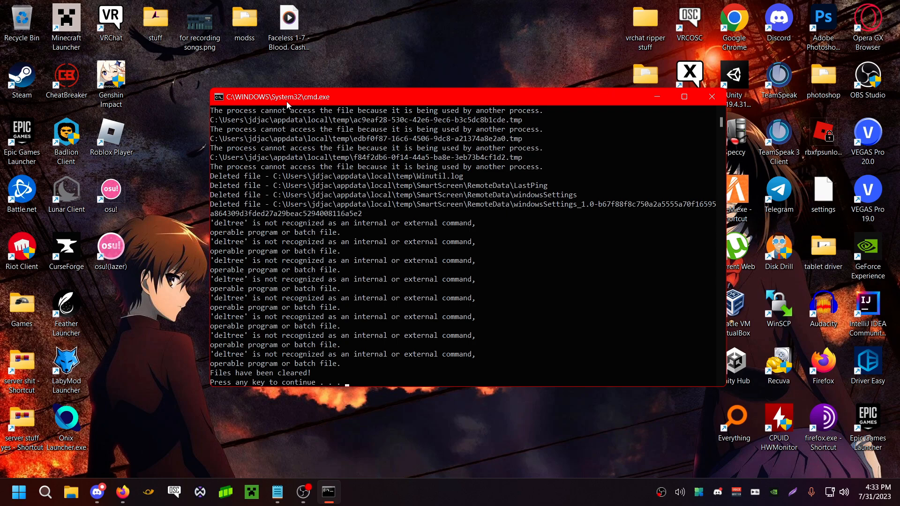
pyautogui.press('Return')
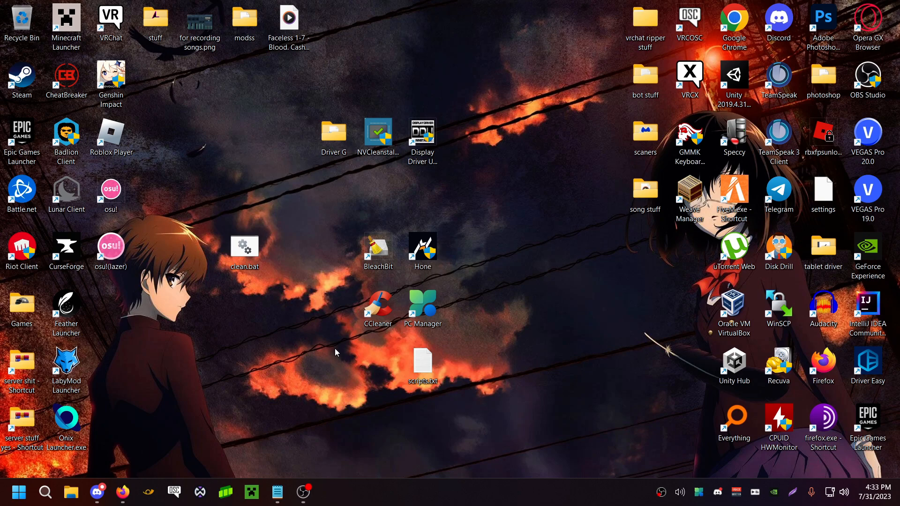
# Open CCleaner, start the Professional trial and dismiss the trial notice to reach the main window
pyautogui.doubleClick(370, 327)
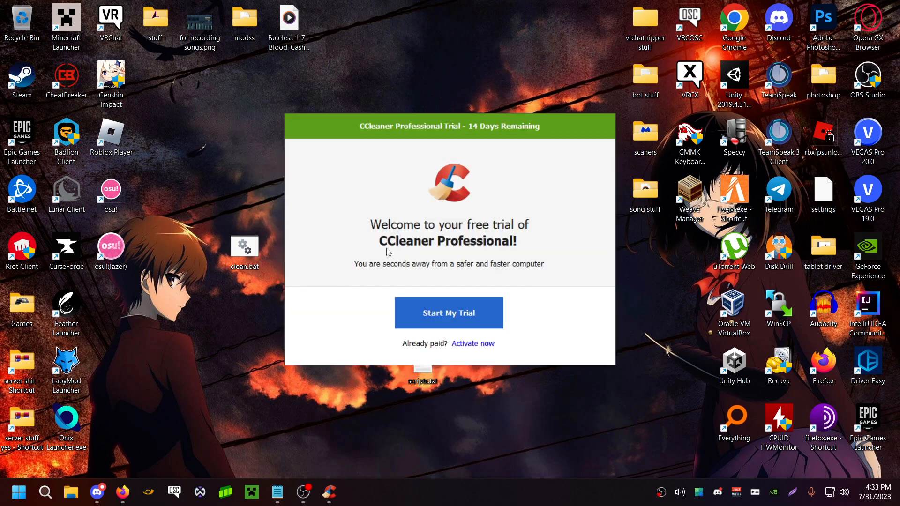
pyautogui.click(440, 314)
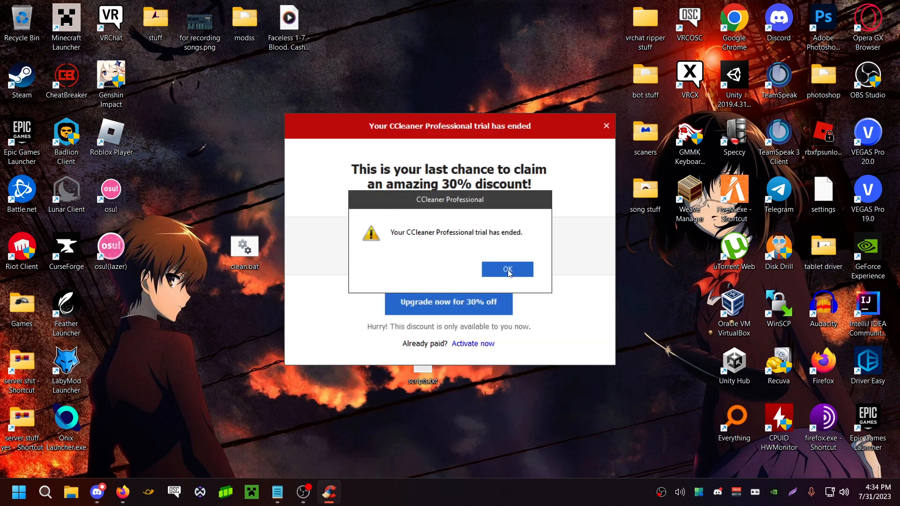
pyautogui.click(509, 271)
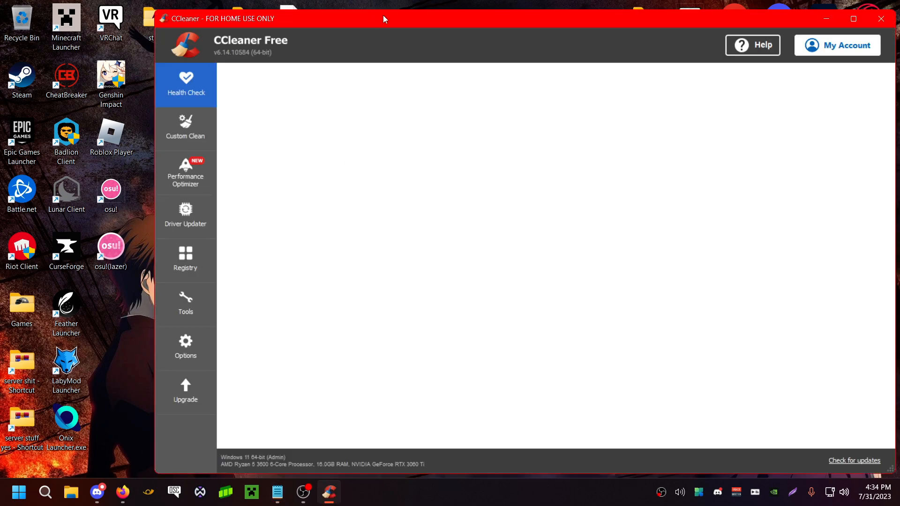
# Go through CCleaner's Driver Updater introduction and scan the PC for outdated drivers
pyautogui.moveTo(298, 18)
pyautogui.mouseDown()
pyautogui.moveTo(157, 20)
pyautogui.moveTo(180, 14)
pyautogui.mouseUp()
pyautogui.click(113, 209)
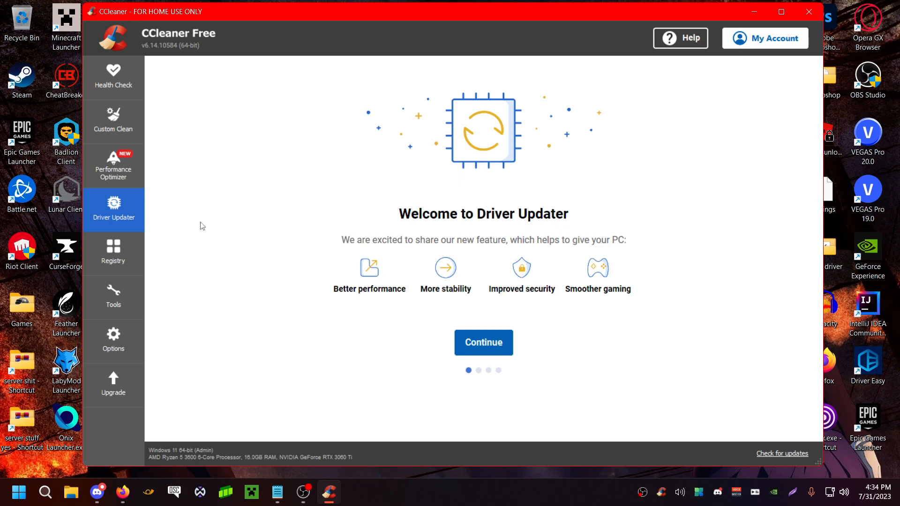
pyautogui.click(460, 346)
pyautogui.click(483, 348)
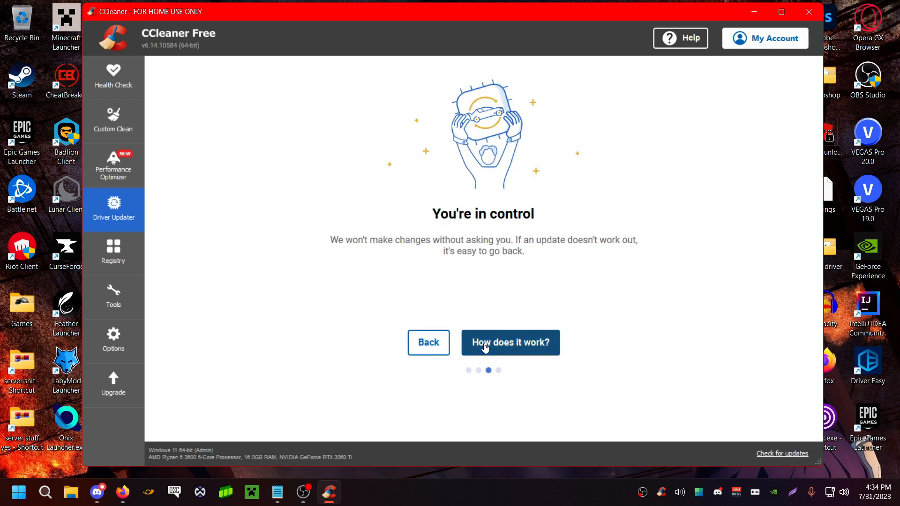
pyautogui.click(484, 348)
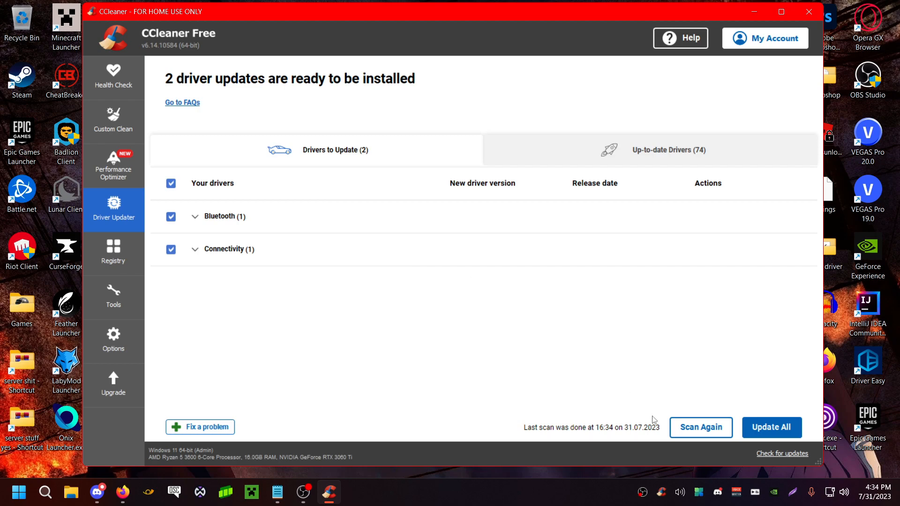
# Run a Health Check scan of the PC, letting CCleaner close Firefox so it can be analyzed
pyautogui.click(139, 75)
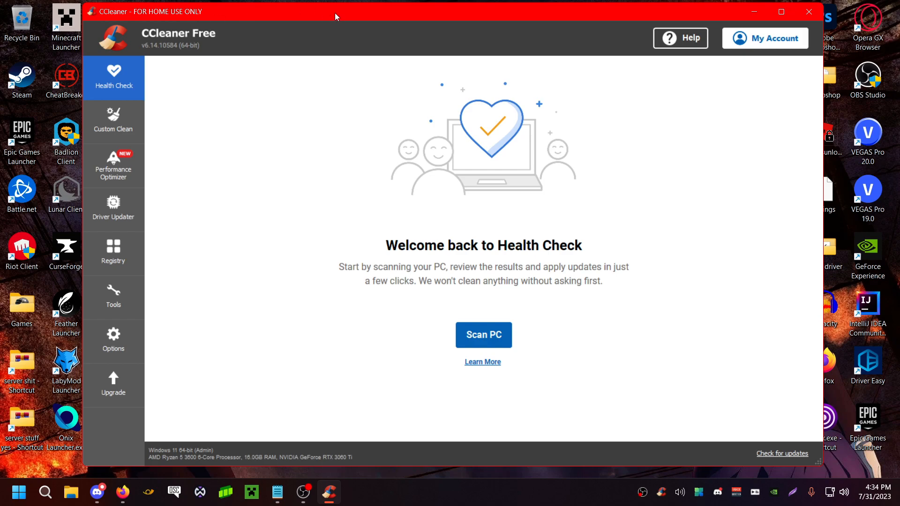
pyautogui.moveTo(336, 14); pyautogui.dragTo(303, 22)
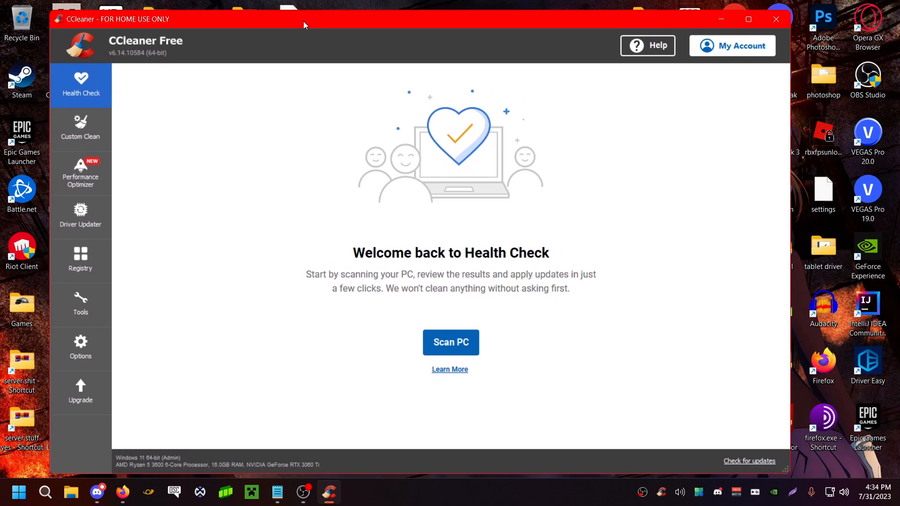
pyautogui.click(867, 366)
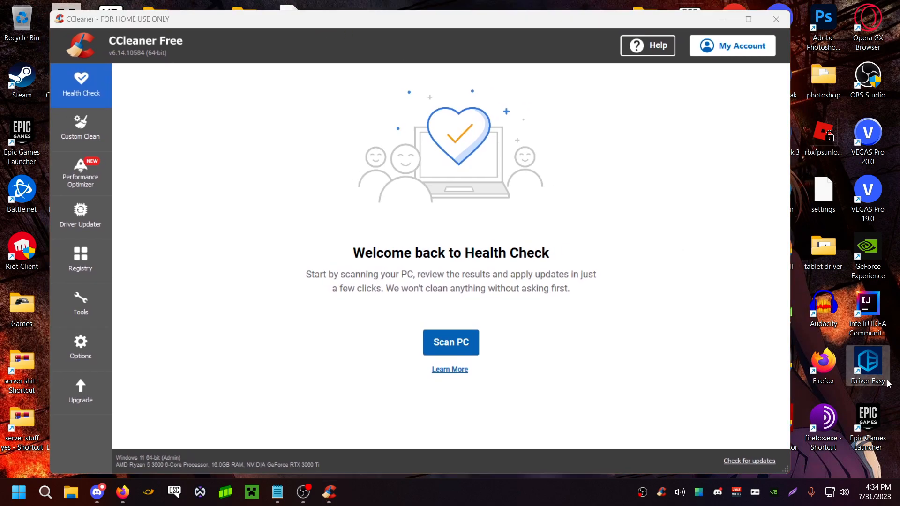
pyautogui.click(560, 181)
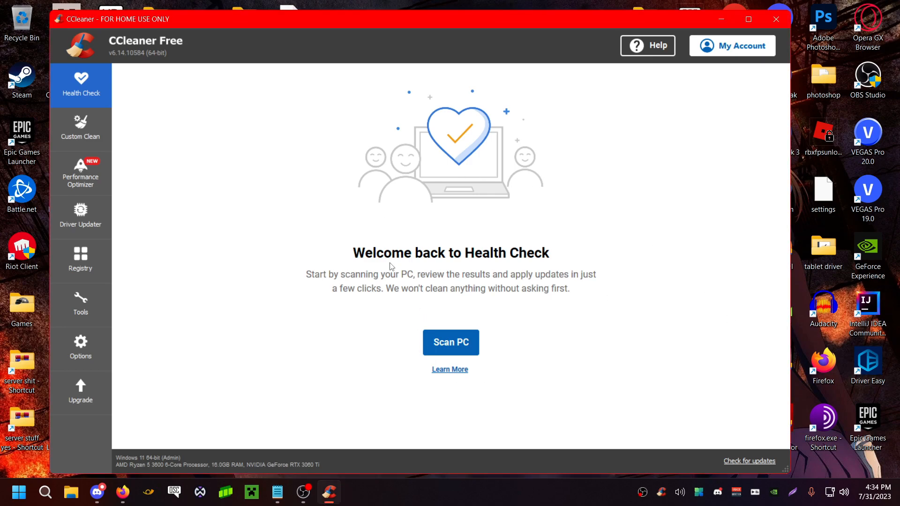
pyautogui.click(475, 342)
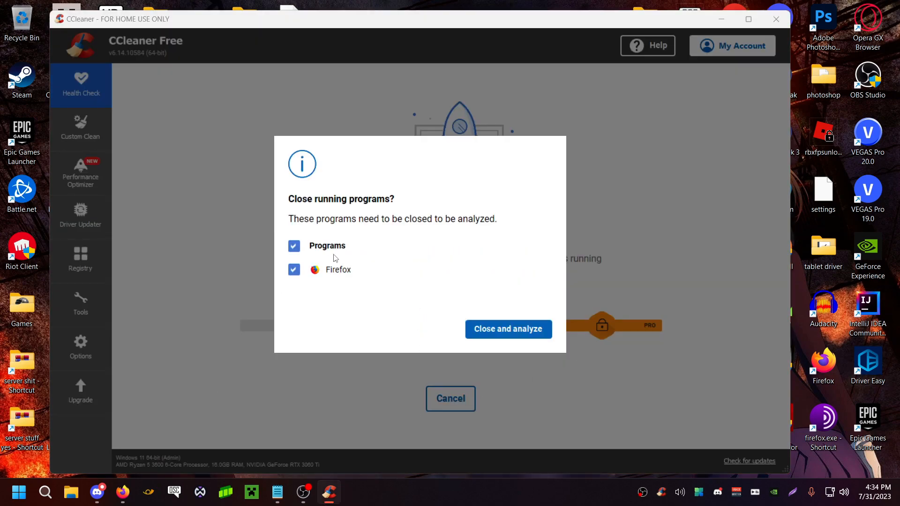
pyautogui.click(511, 330)
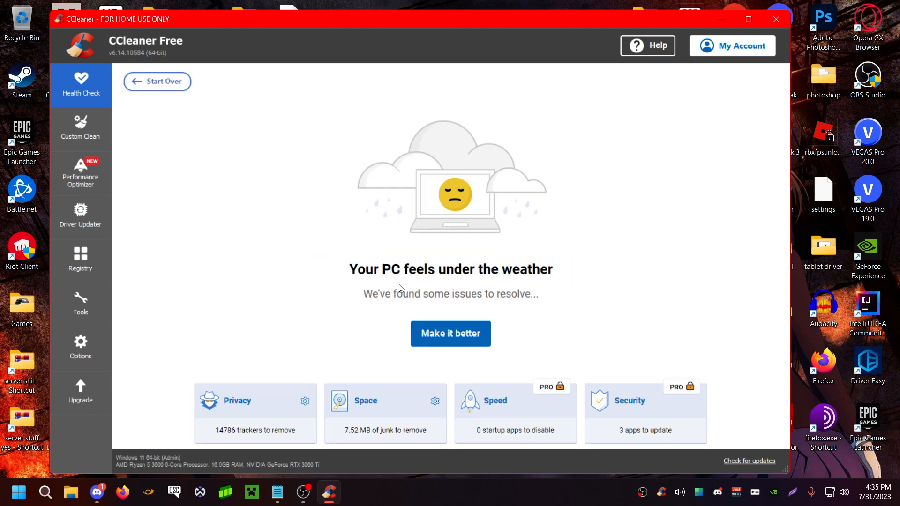
# Exclude Cookies and History from the Privacy cleanup, keep Temporary Internet Files, and fix the issues found by the Health Check
pyautogui.click(288, 430)
pyautogui.click(215, 198)
pyautogui.click(215, 249)
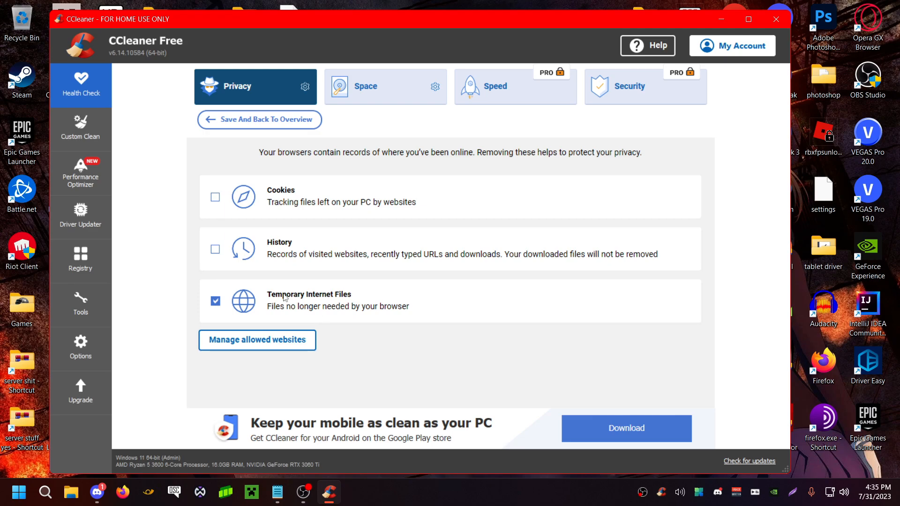
pyautogui.click(257, 119)
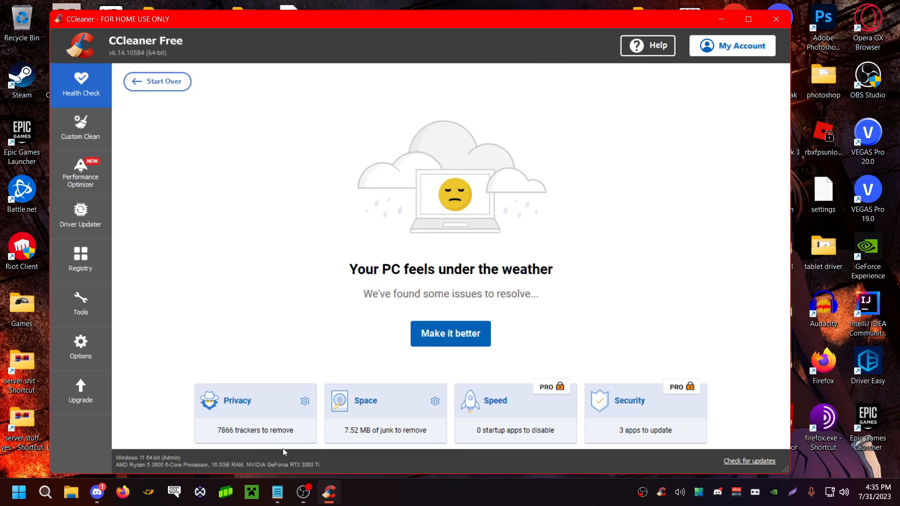
pyautogui.click(435, 324)
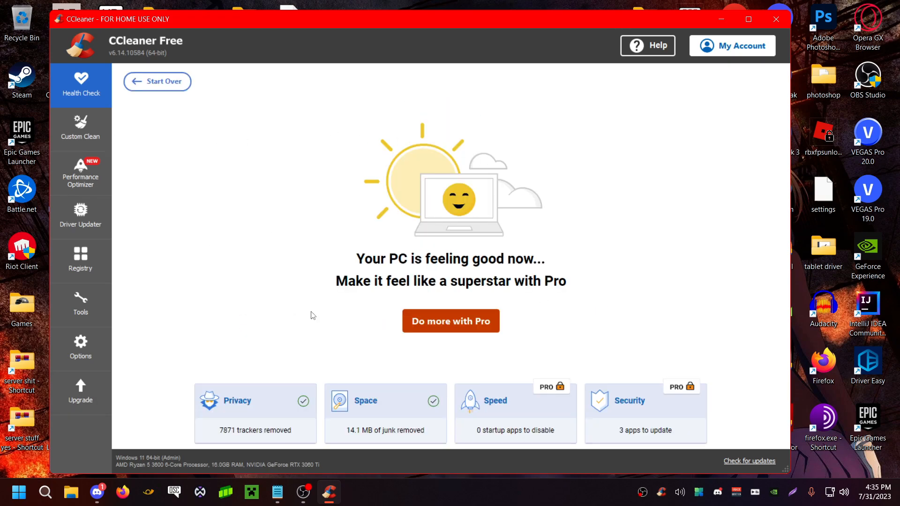
# Close the CCleaner window and exit its background process completely
pyautogui.click(768, 25)
pyautogui.rightClick(662, 491)
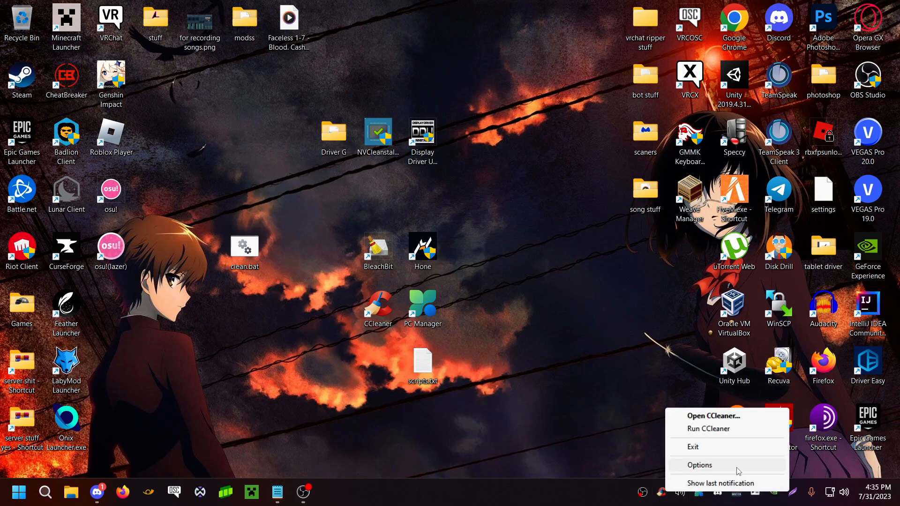
pyautogui.click(750, 452)
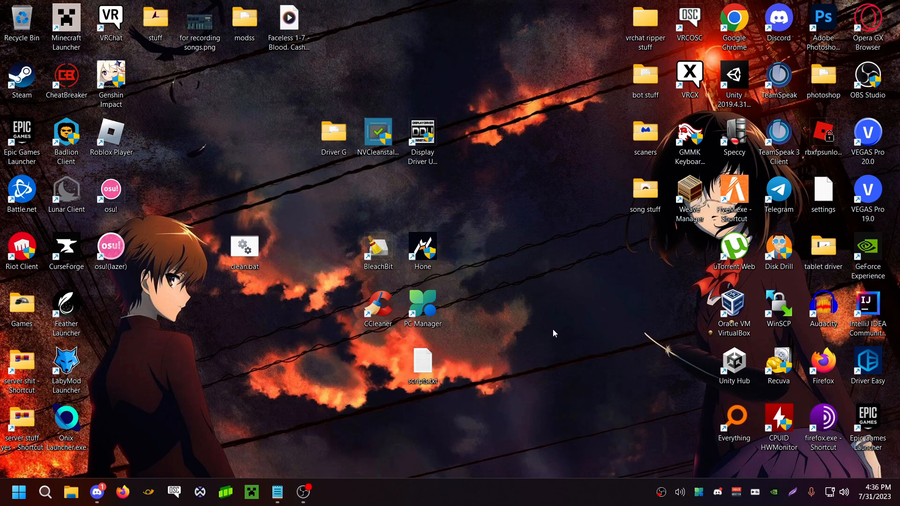
# Line up the CCleaner and BleachBit shortcuts below clean.bat on the desktop and open BleachBit
pyautogui.moveTo(378, 312); pyautogui.dragTo(243, 312)
pyautogui.moveTo(376, 260); pyautogui.dragTo(242, 375)
pyautogui.doubleClick(242, 375)
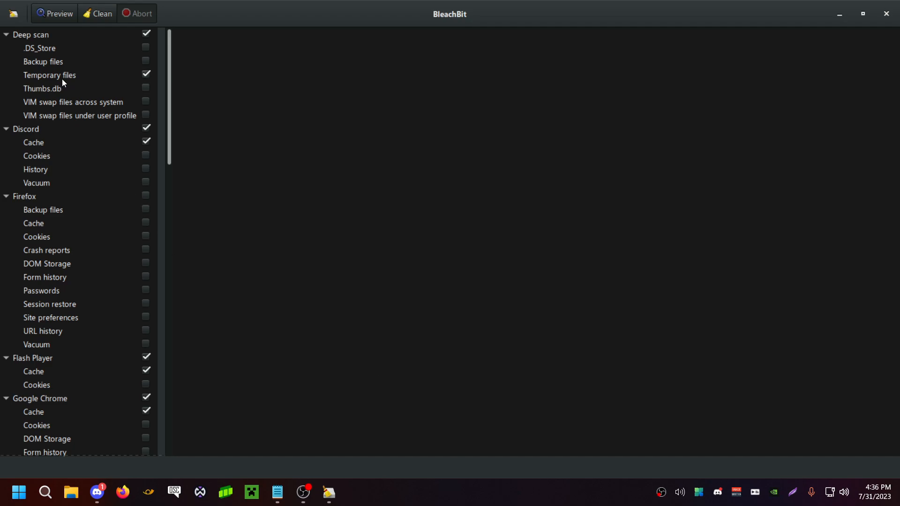
# Exclude Discord's Cache from the cleanup, review the remaining browser, System and Windows cleaning options, and close BleachBit
pyautogui.click(145, 141)
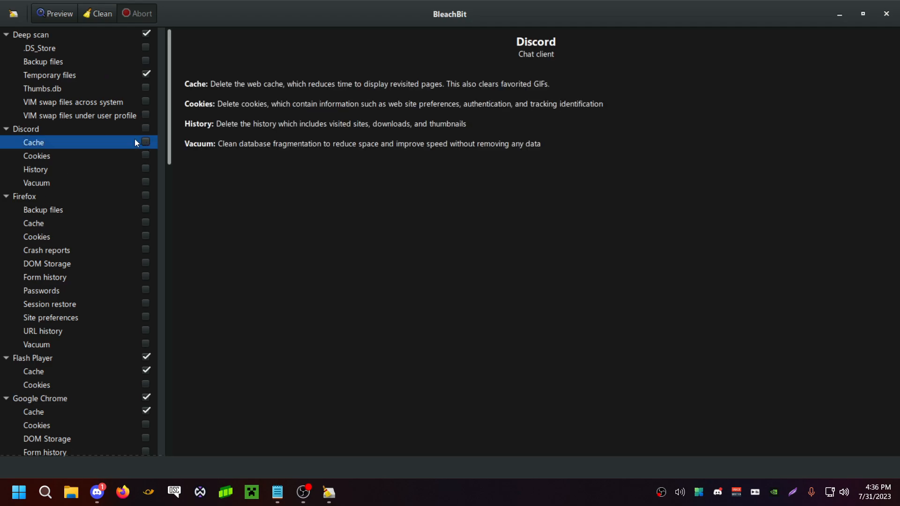
pyautogui.scroll(-3, 55, 195)
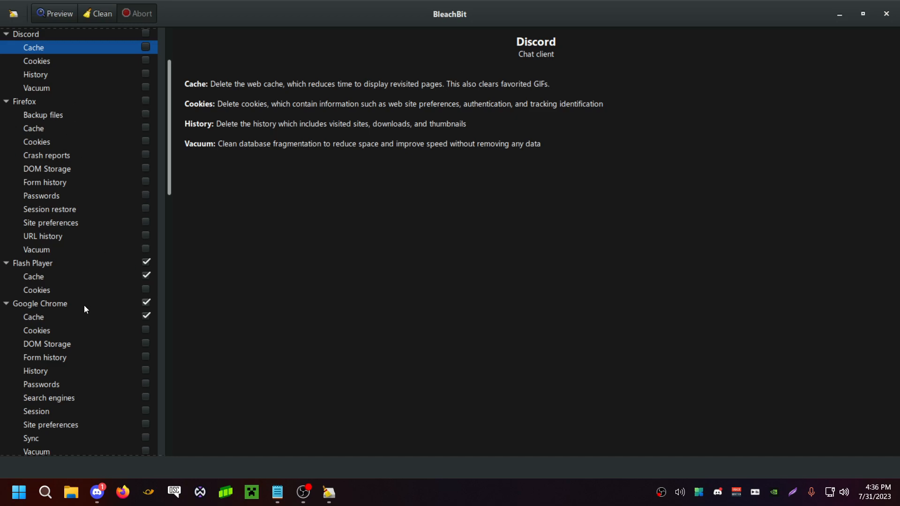
pyautogui.scroll(-3, 58, 178)
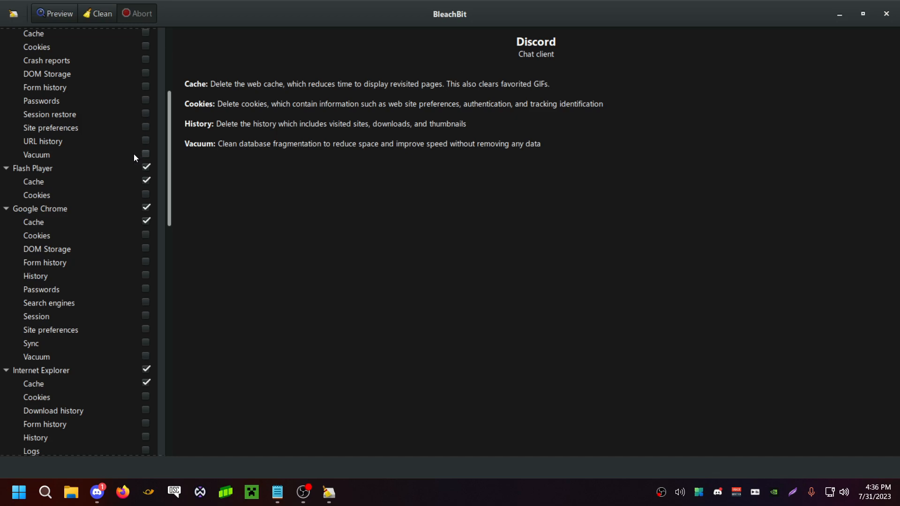
pyautogui.scroll(-3, 129, 157)
pyautogui.scroll(-2, 122, 119)
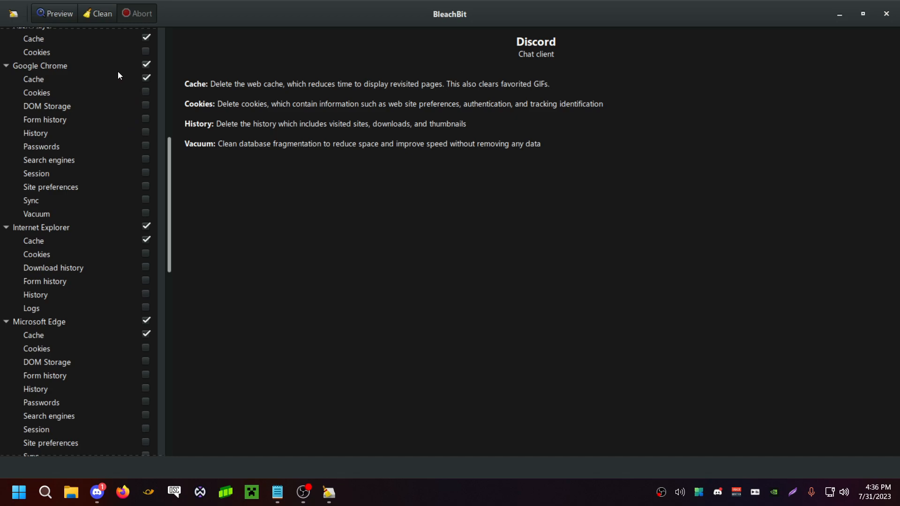
pyautogui.scroll(-5, 95, 291)
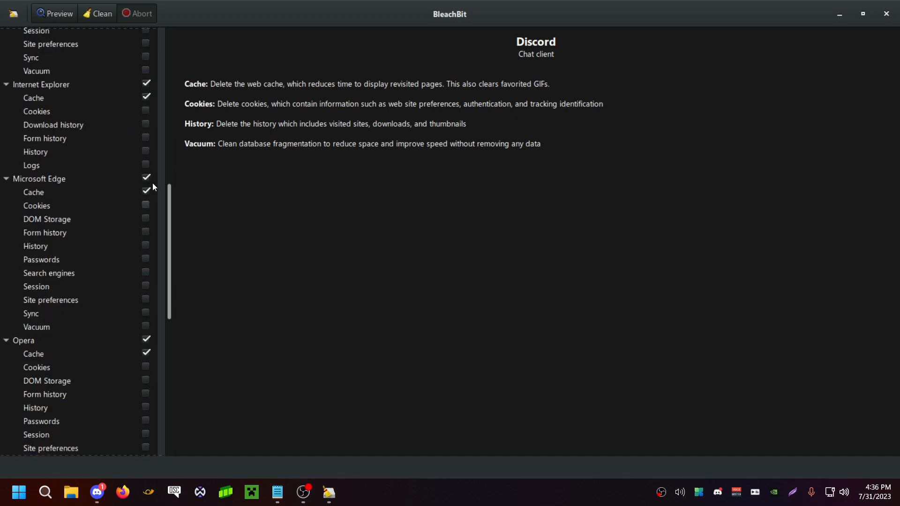
pyautogui.scroll(-8, 82, 243)
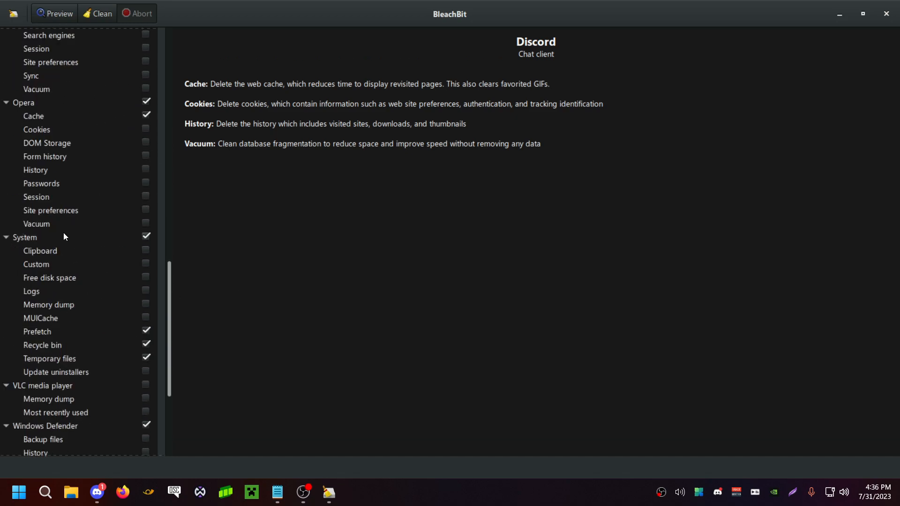
pyautogui.scroll(-5, 63, 233)
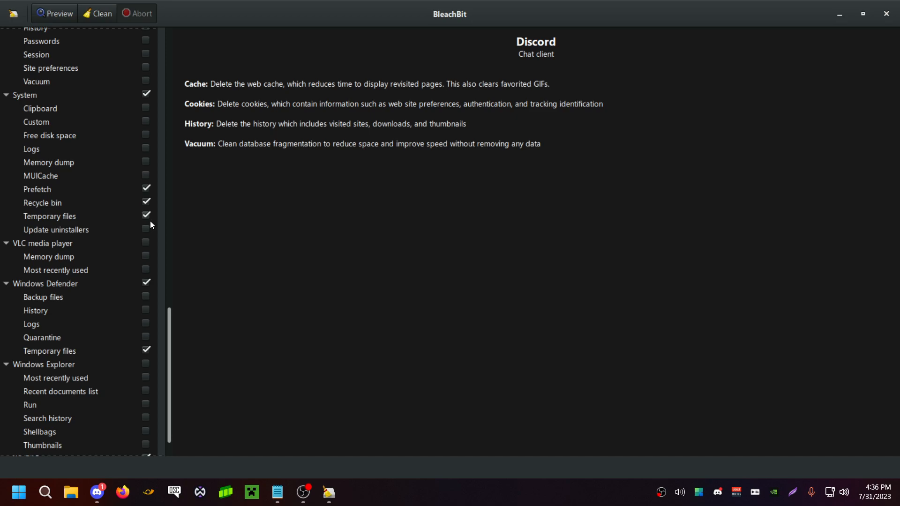
pyautogui.scroll(-1, 119, 261)
pyautogui.scroll(20, 81, 389)
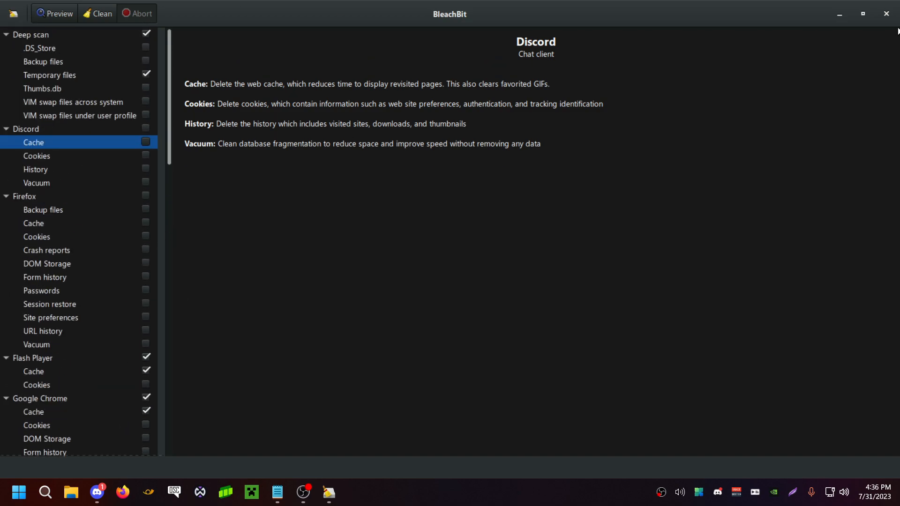
pyautogui.click(886, 14)
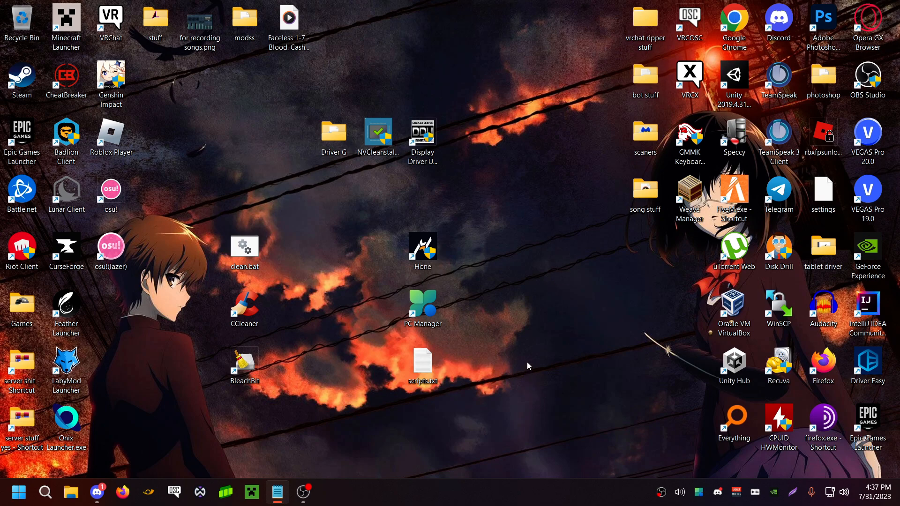
# Move the Hone shortcut above clean.bat and shift the Driver G, NVCleanstall and Display Driver Uninstaller icons down one row
pyautogui.moveTo(443, 263); pyautogui.dragTo(266, 206)
pyautogui.moveTo(289, 172); pyautogui.dragTo(419, 191)
pyautogui.keyDown('ctrl'); pyautogui.click(419, 135); pyautogui.keyUp('ctrl')
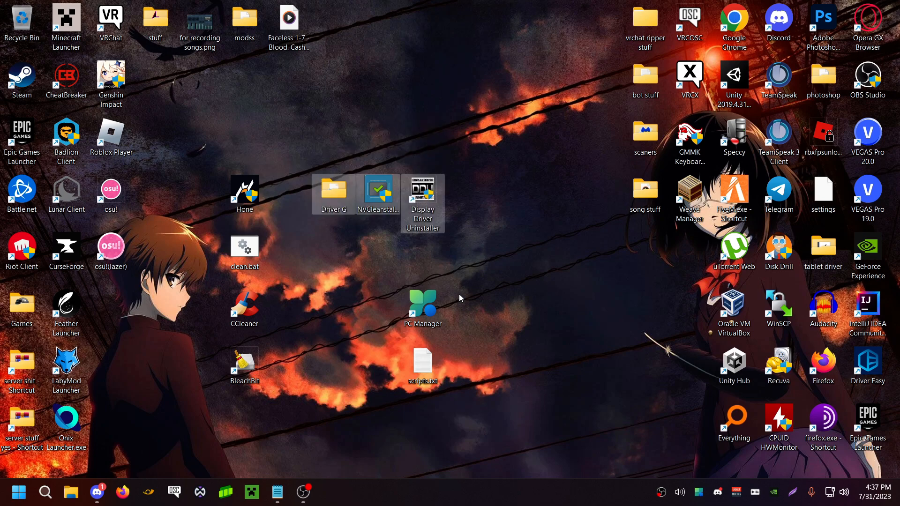
# Boost the PC's performance in PC Manager and clean up the recent file list through its Health check
pyautogui.doubleClick(432, 317)
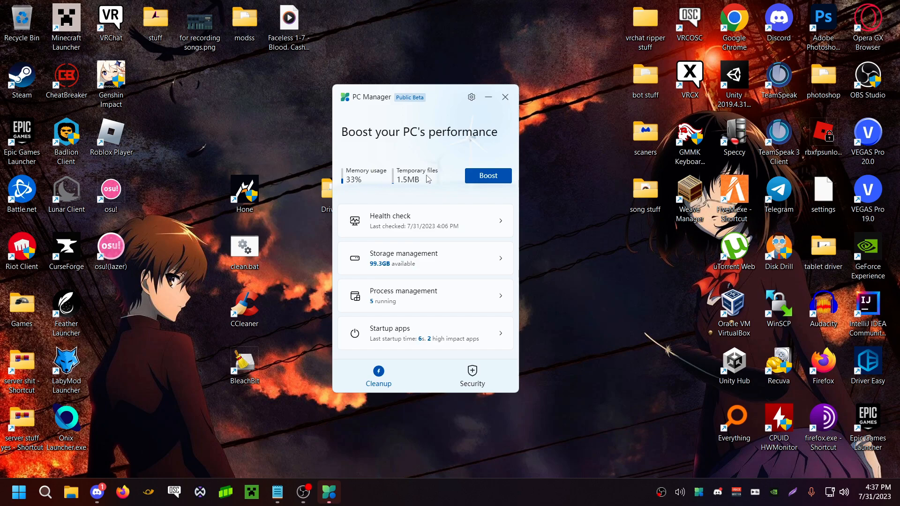
pyautogui.click(479, 174)
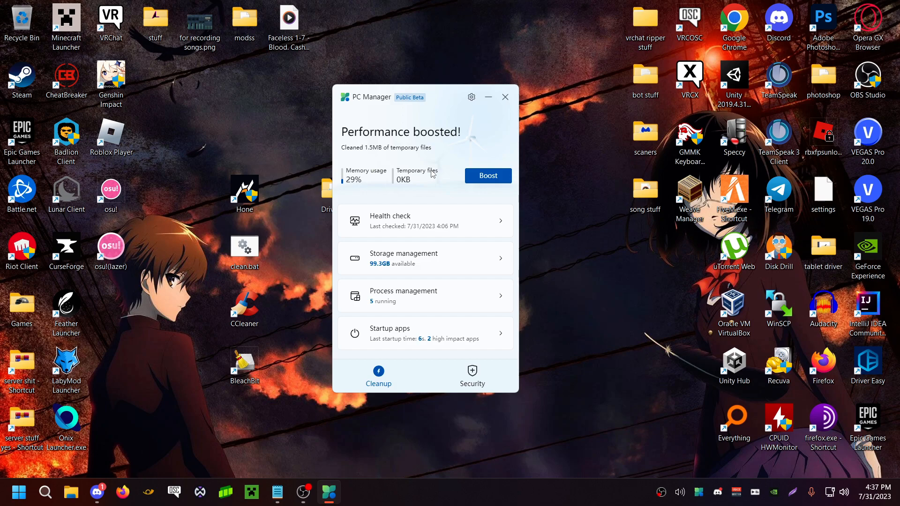
pyautogui.click(417, 221)
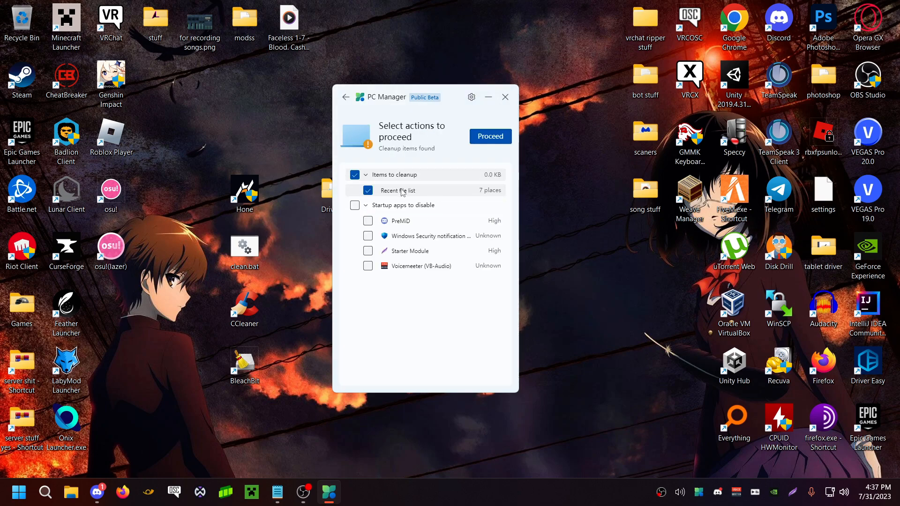
pyautogui.click(488, 137)
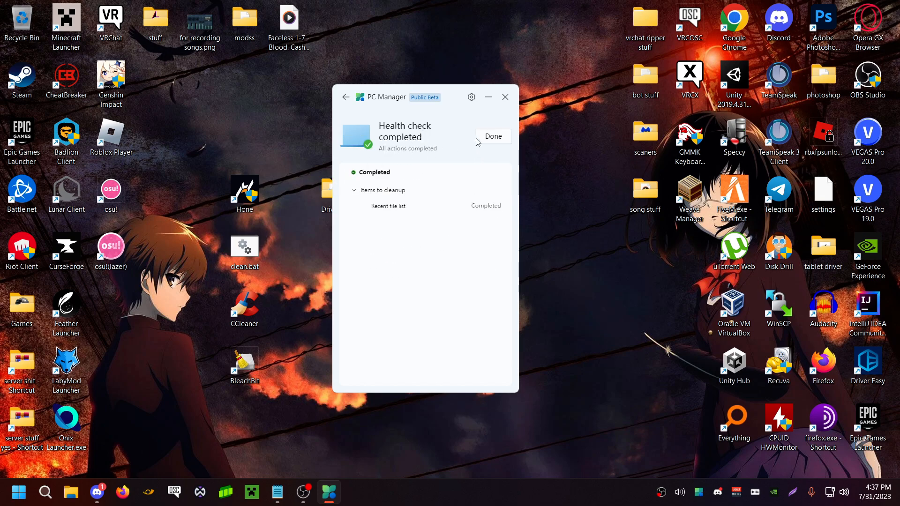
pyautogui.click(490, 137)
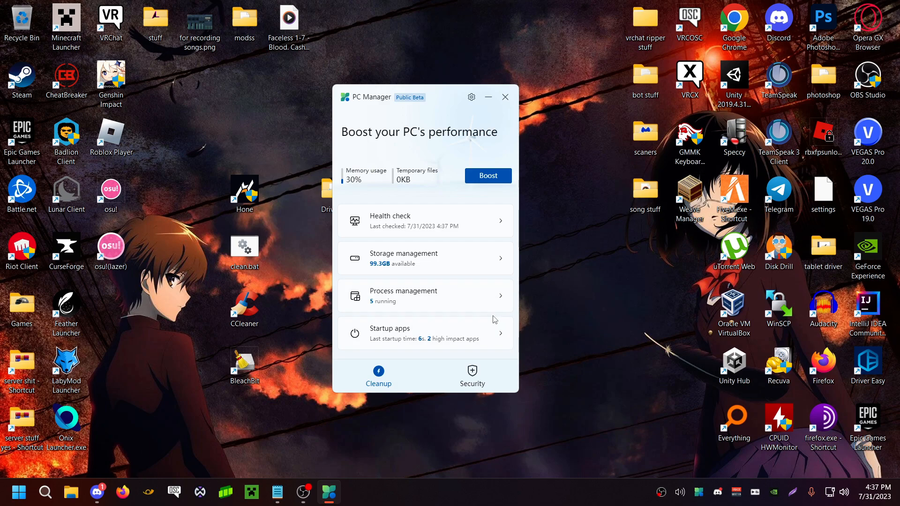
# Glance at PC Manager's Security page, close the program and move its shortcut above Hone on the desktop
pyautogui.click(474, 372)
pyautogui.click(382, 380)
pyautogui.click(505, 97)
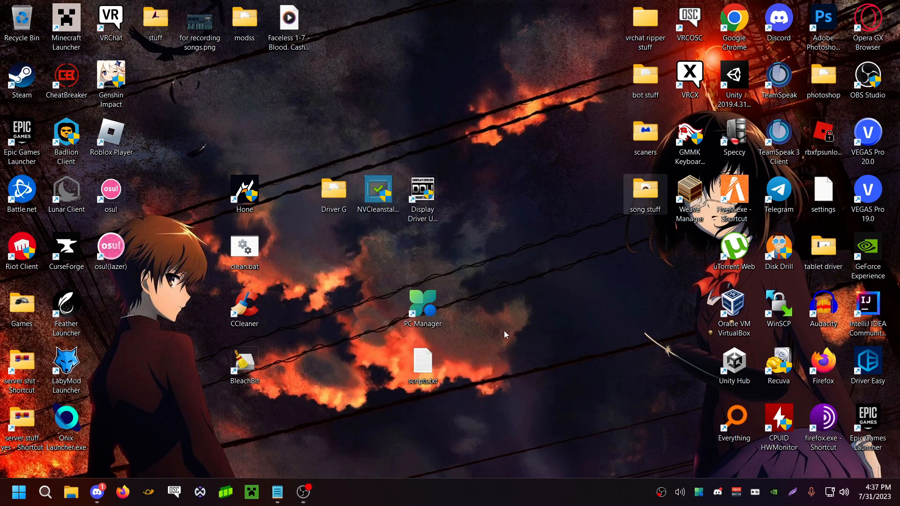
pyautogui.moveTo(422, 305); pyautogui.dragTo(255, 140)
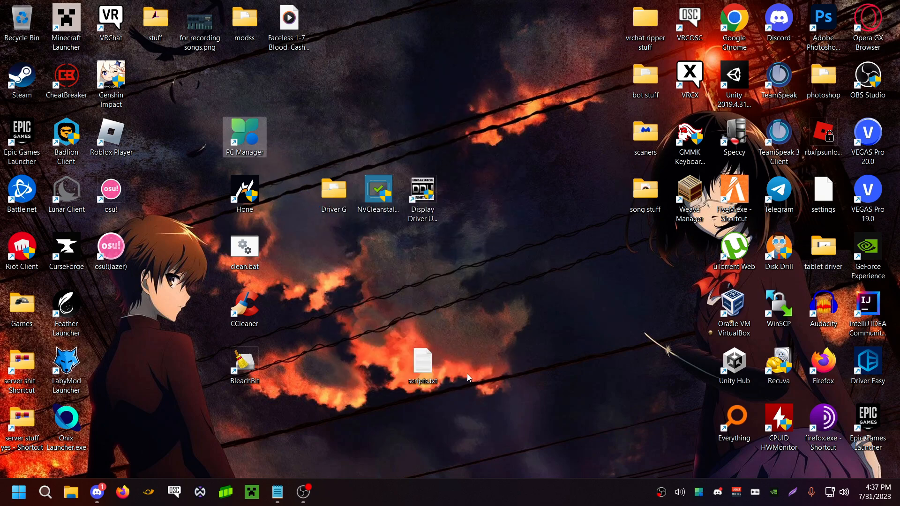
# Open Task Manager on its list of running processes
pyautogui.rightClick(446, 490)
pyautogui.click(452, 446)
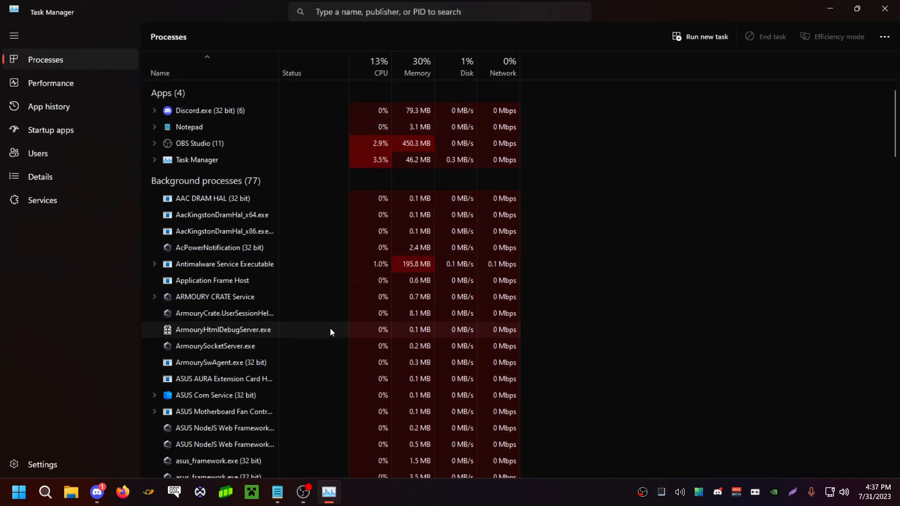
pyautogui.click(45, 493)
pyautogui.write('ta')
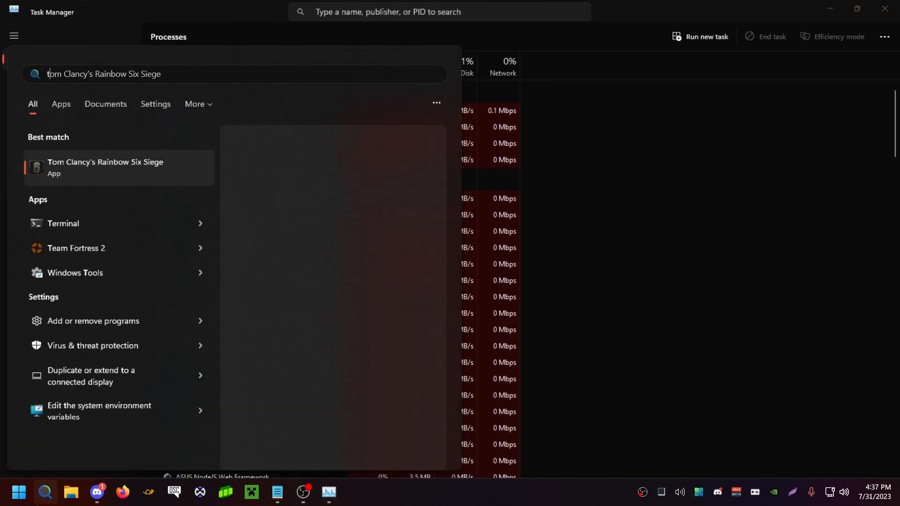
pyautogui.write('sk manager')
pyautogui.press('Return')
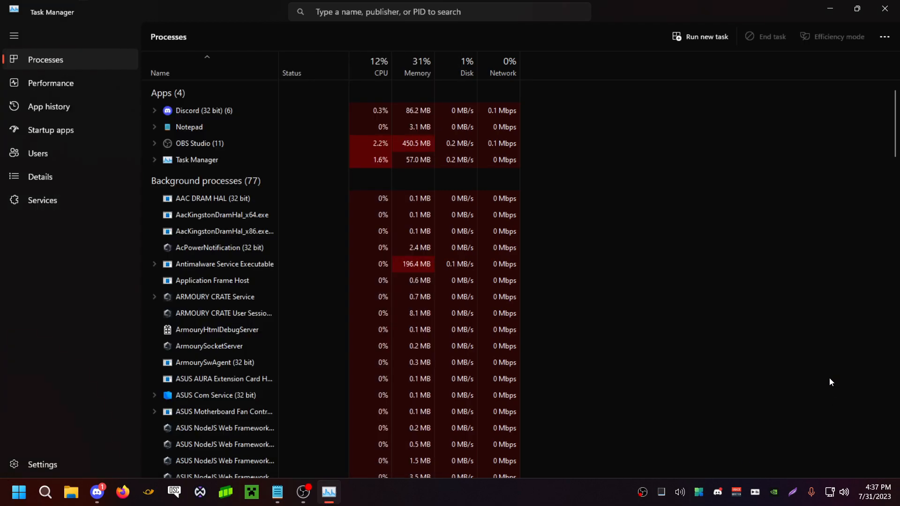
pyautogui.hotkey('alt', 'r')
pyautogui.hotkey('alt', 'r')
pyautogui.press('super+r')
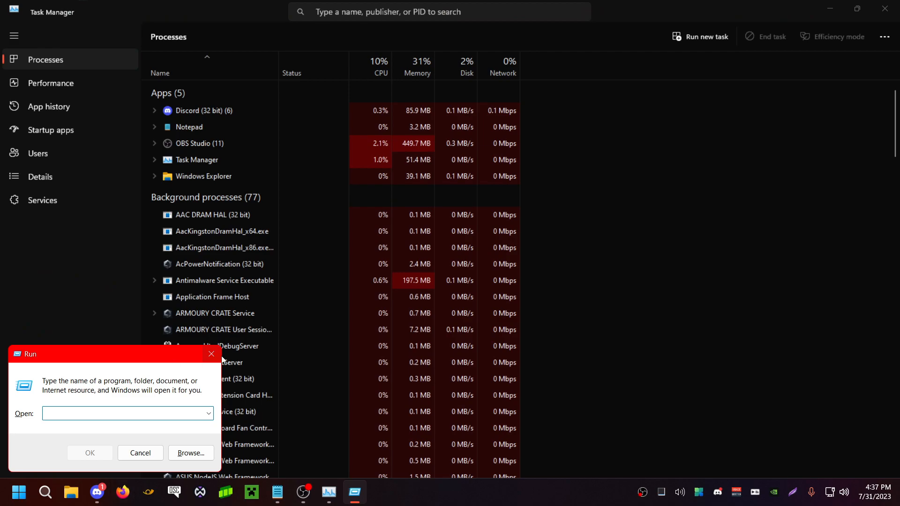
pyautogui.click(211, 353)
# Open the list of startup apps and sort it by status with the enabled entries first
pyautogui.scroll(-8, 812, 127)
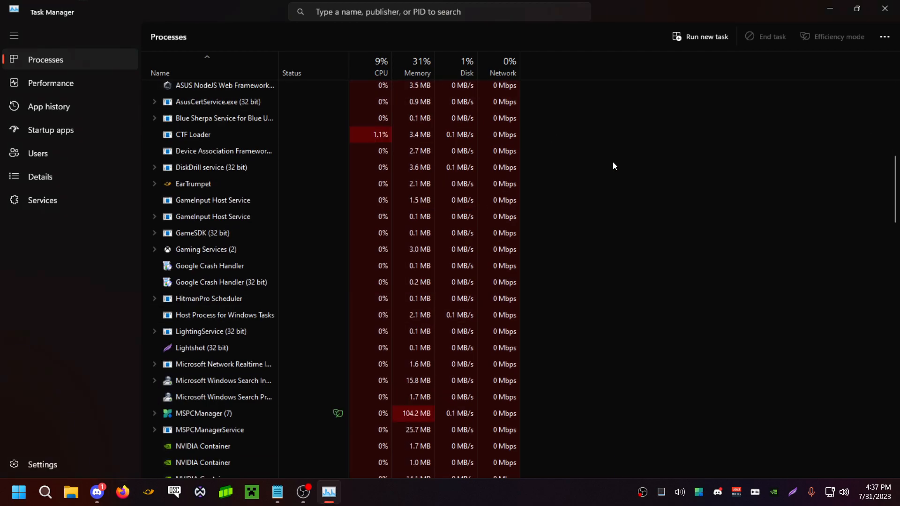
pyautogui.scroll(8, 601, 399)
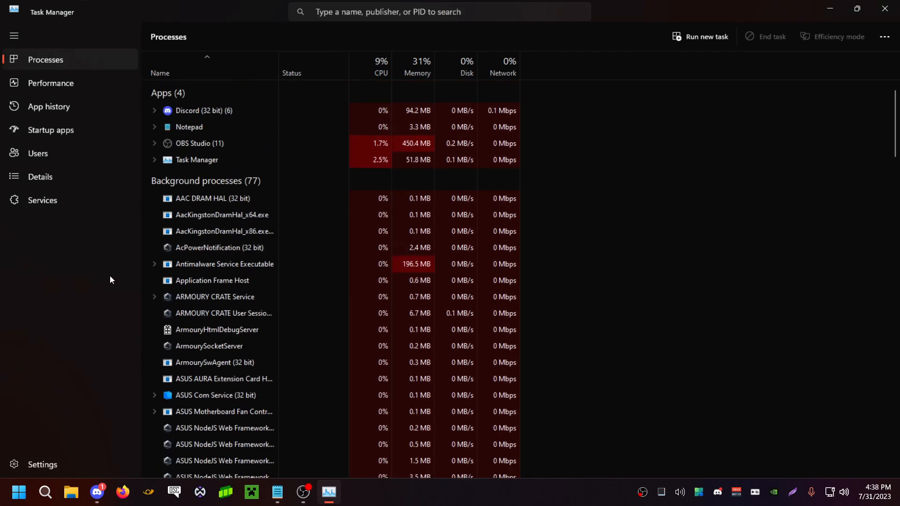
pyautogui.click(76, 123)
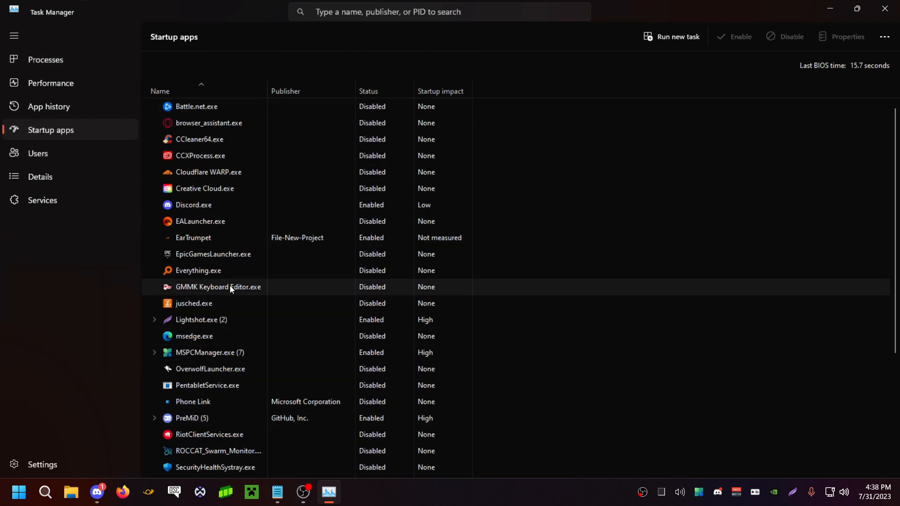
pyautogui.click(719, 121)
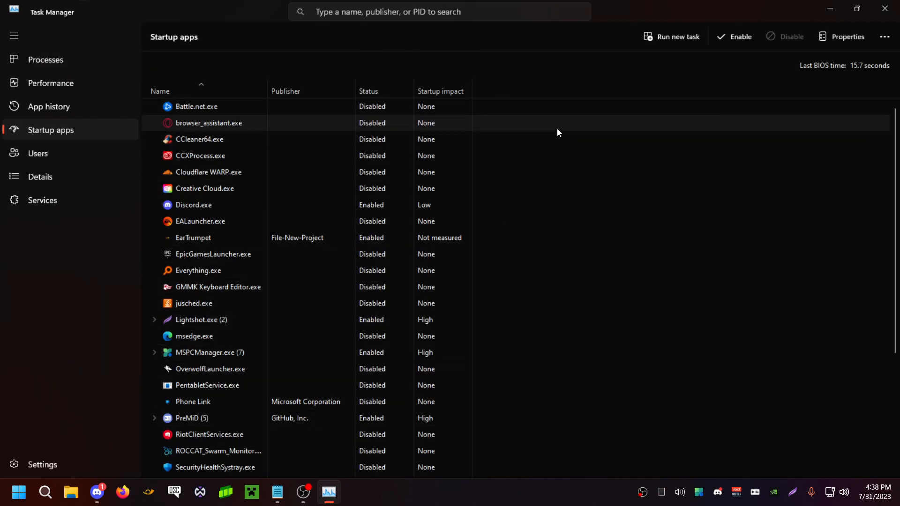
pyautogui.click(375, 84)
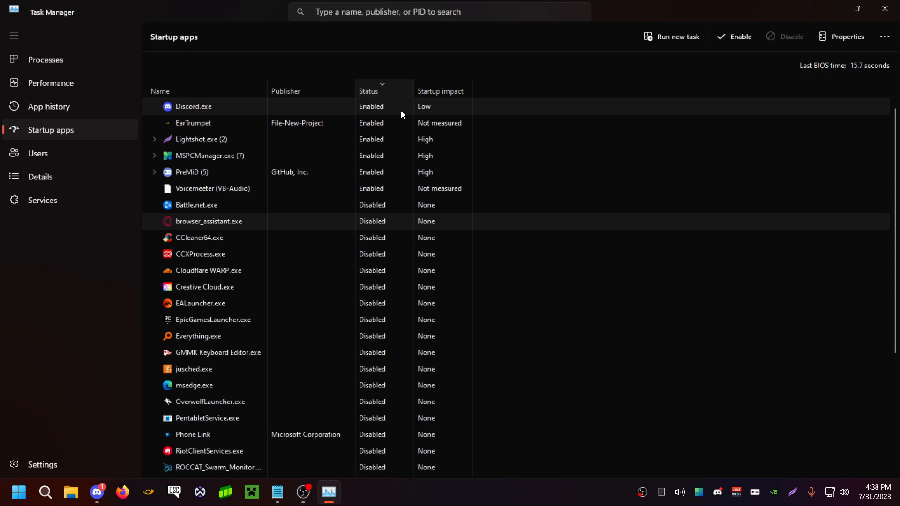
# Go through the enabled startup apps, including Voicemeeter, Discord, PreMiD, Lightshot and MSPCManager, and check the startup impact of each
pyautogui.click(242, 189)
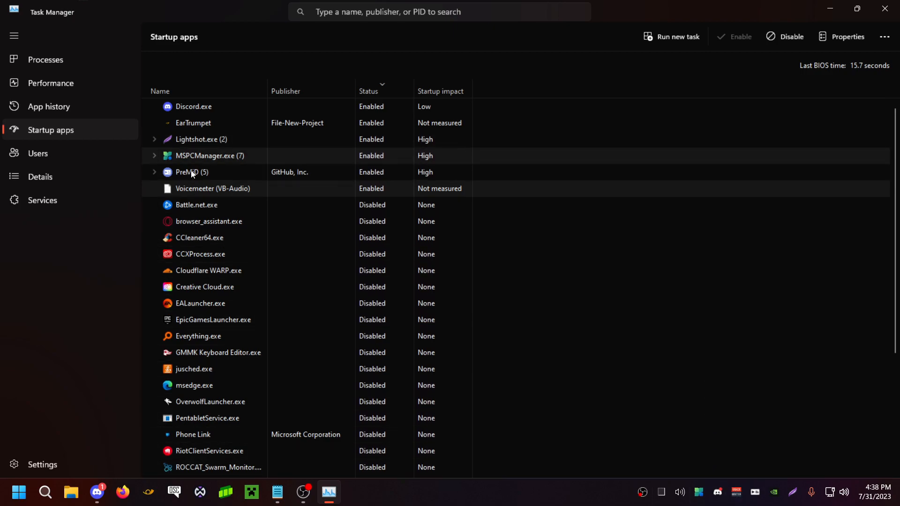
pyautogui.click(209, 131)
pyautogui.click(330, 111)
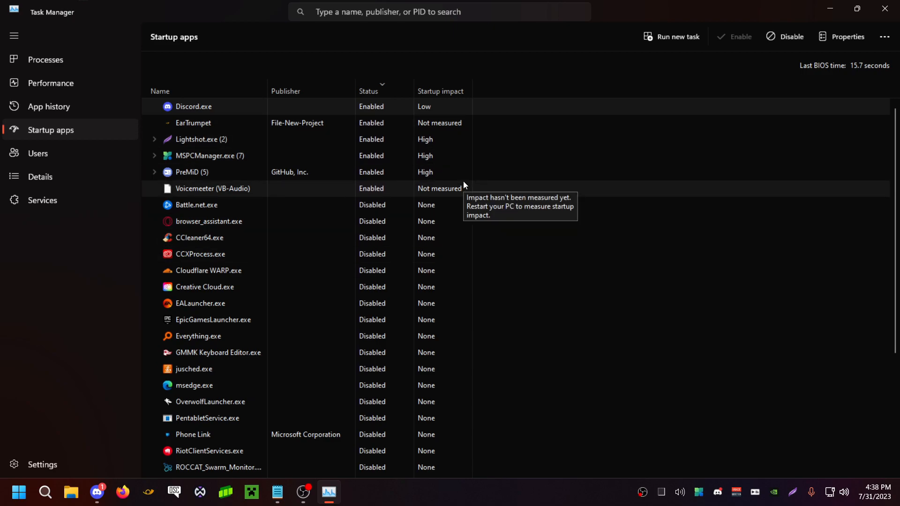
pyautogui.click(196, 174)
pyautogui.click(228, 137)
pyautogui.click(186, 152)
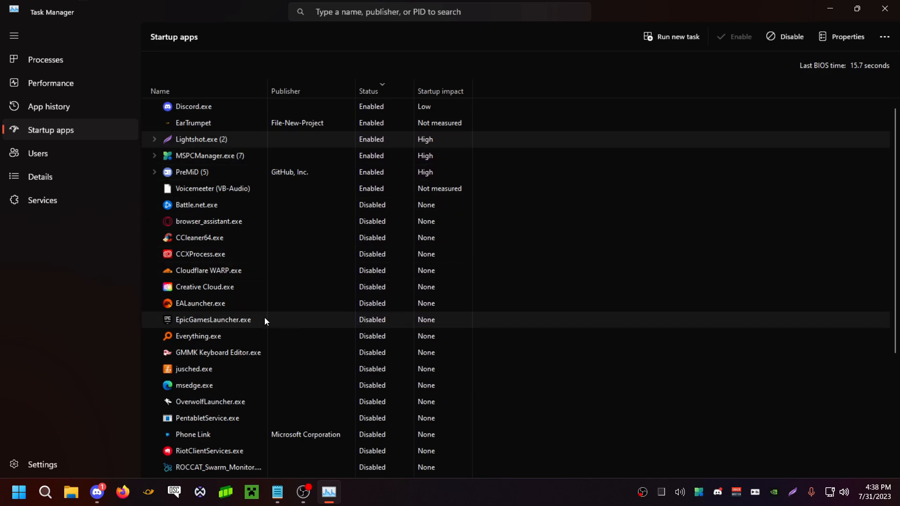
pyautogui.click(241, 155)
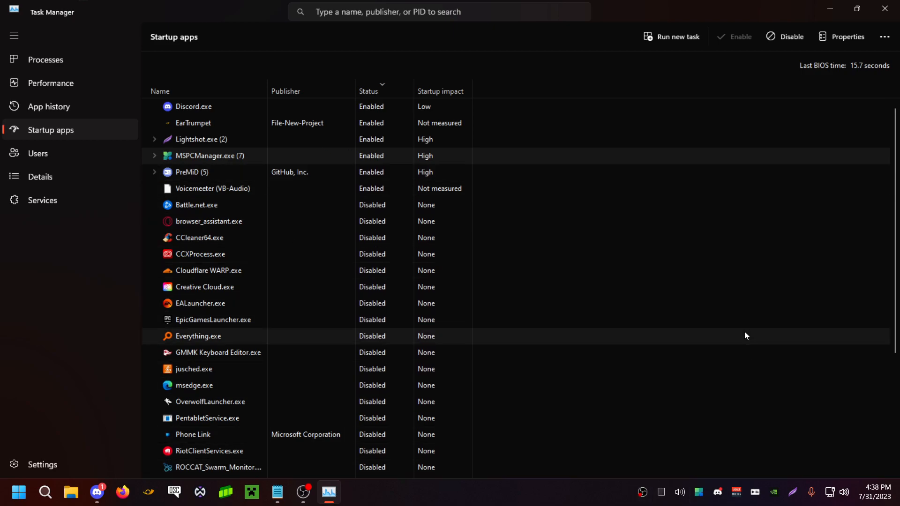
# Look through the list of running background processes and close Task Manager
pyautogui.click(39, 60)
pyautogui.scroll(-12, 296, 277)
pyautogui.scroll(-10, 256, 223)
pyautogui.scroll(3, 255, 218)
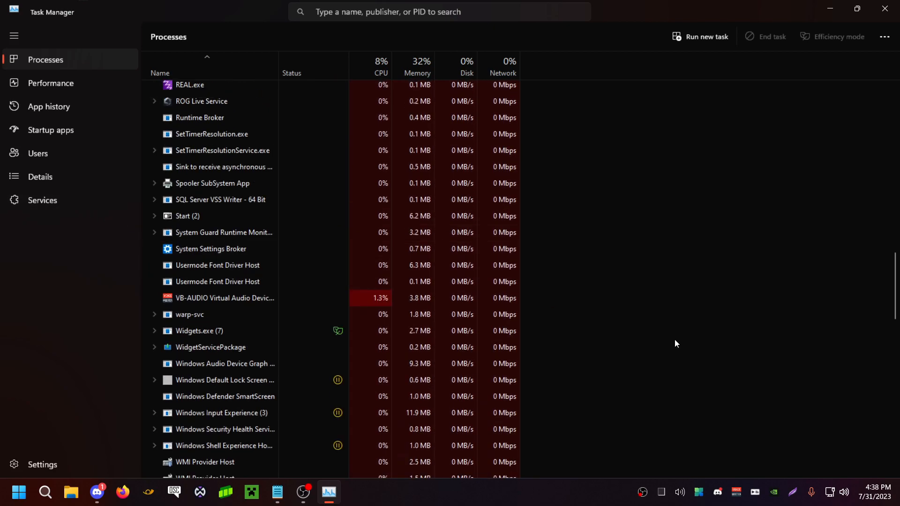
pyautogui.scroll(3, 641, 280)
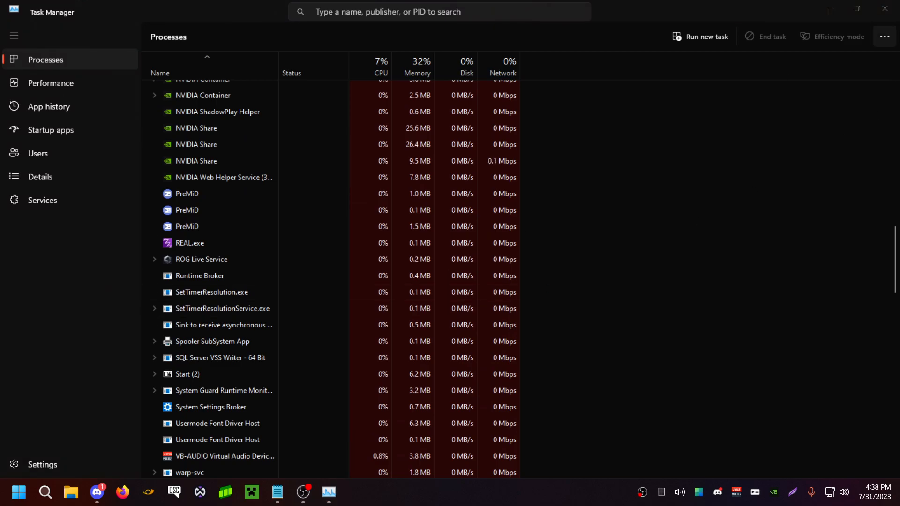
pyautogui.click(885, 10)
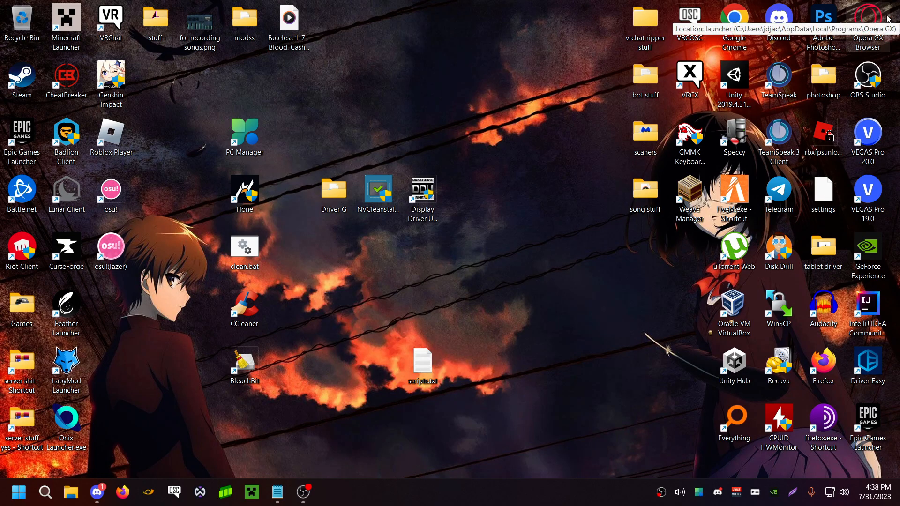
pyautogui.moveTo(490, 240); pyautogui.dragTo(369, 201)
pyautogui.moveTo(324, 120); pyautogui.dragTo(369, 176)
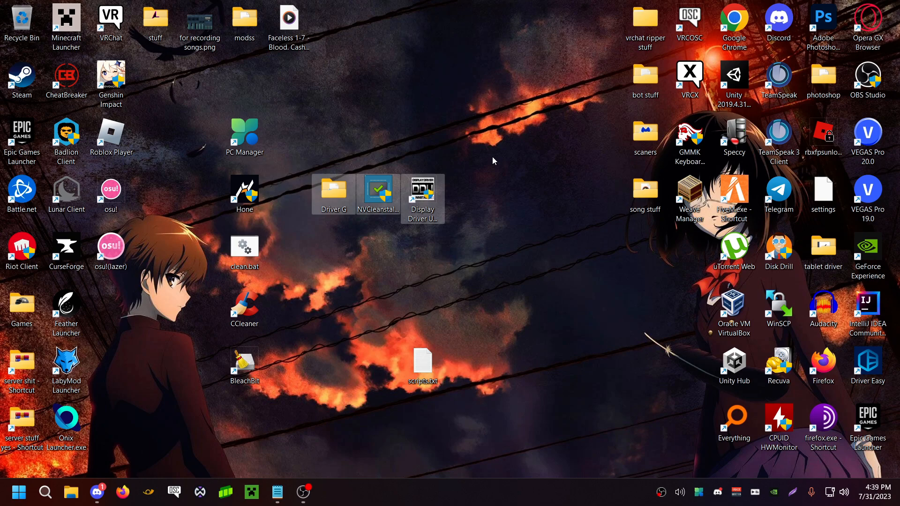
pyautogui.click(491, 156)
pyautogui.moveTo(491, 157); pyautogui.dragTo(305, 243)
pyautogui.hotkey('alt', 'Tab')
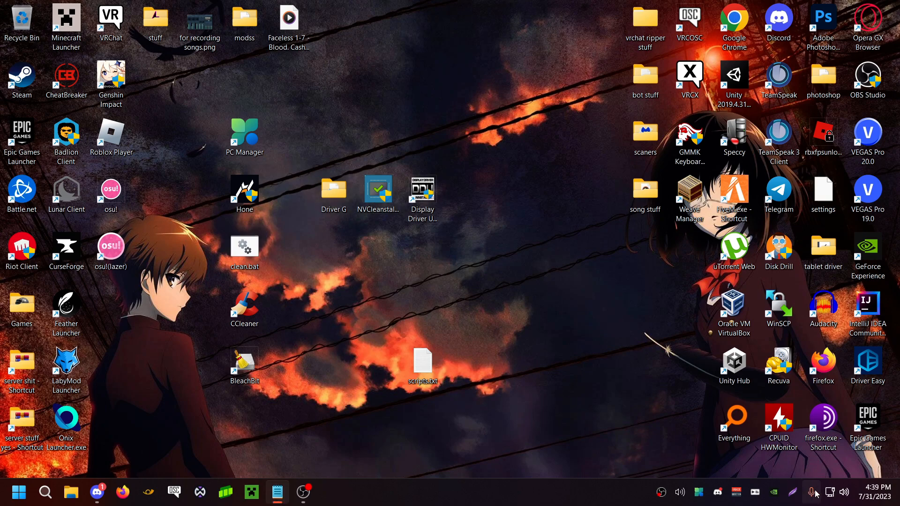
# Switch to Windows Settings, go to the advanced network settings and open the Network Connections window with more adapter options
pyautogui.rightClick(830, 492)
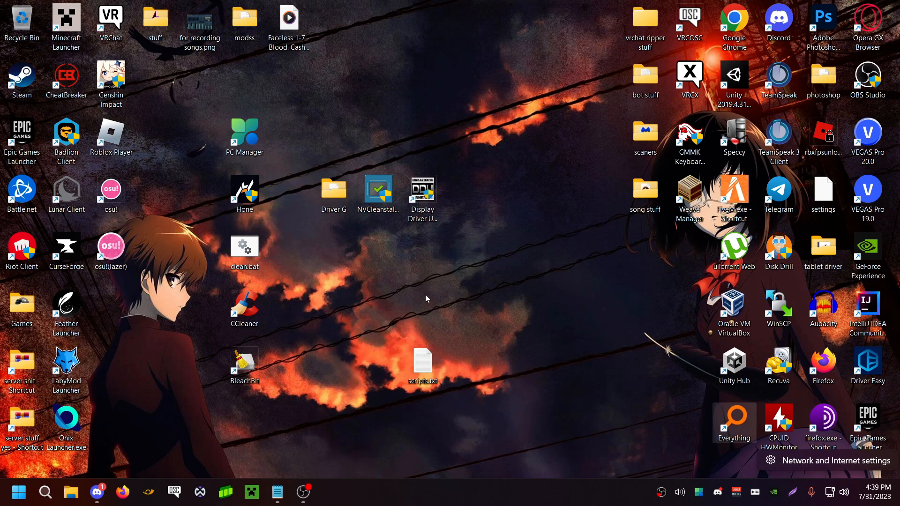
pyautogui.click(249, 194)
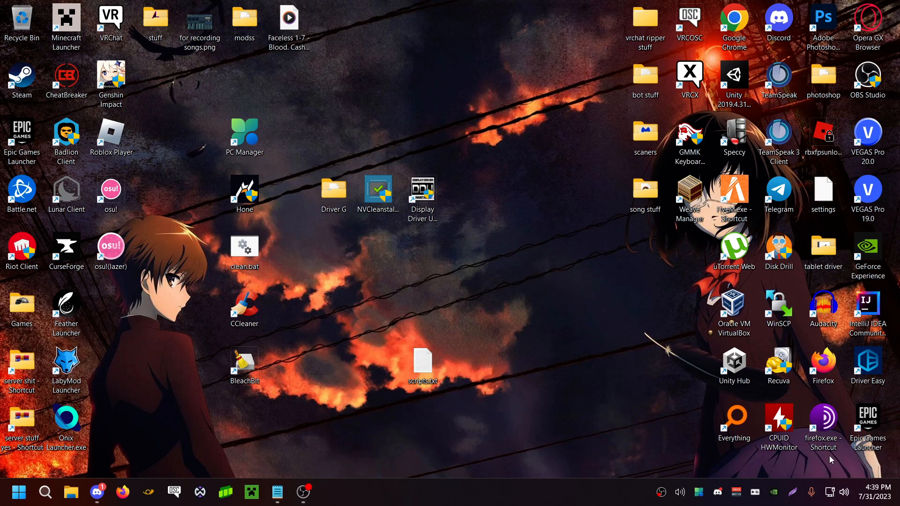
pyautogui.click(830, 493)
pyautogui.click(467, 418)
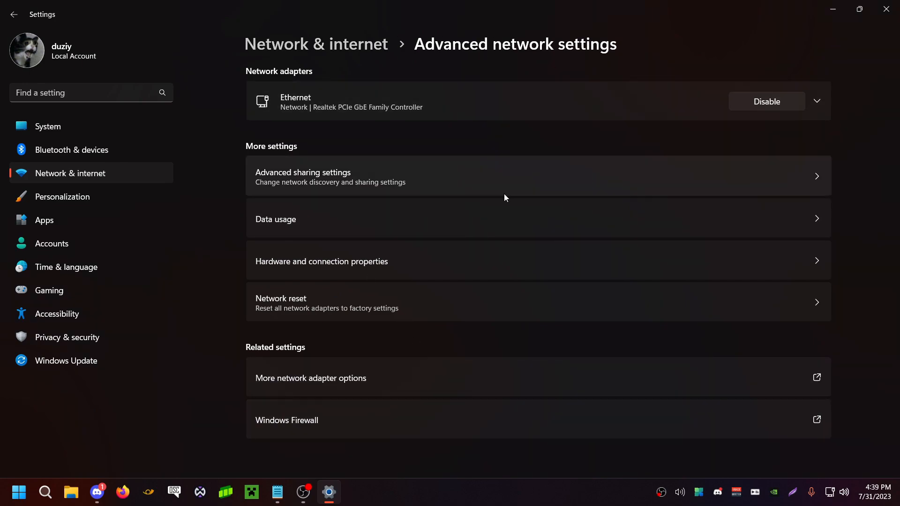
pyautogui.click(349, 381)
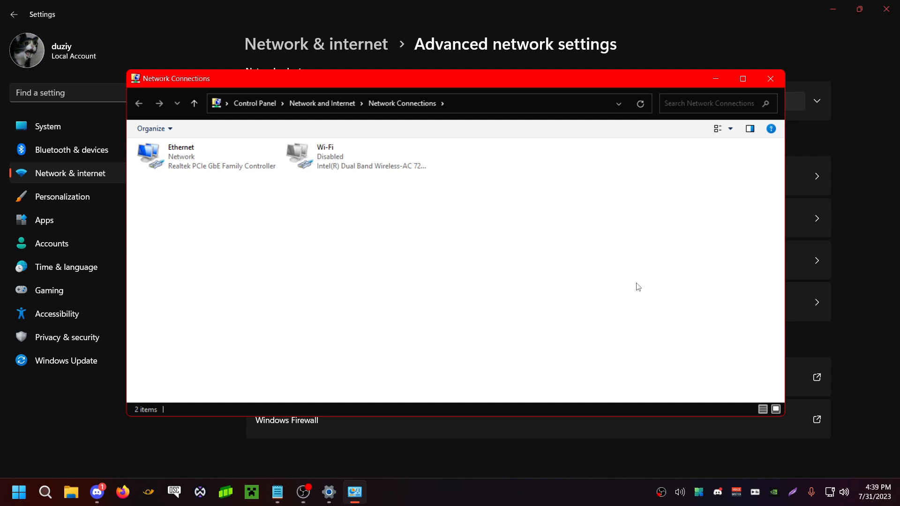
# Open the properties of the Ethernet adapter, select Internet Protocol Version 4 (TCP/IPv4) and move the dialog slightly down
pyautogui.doubleClick(218, 165)
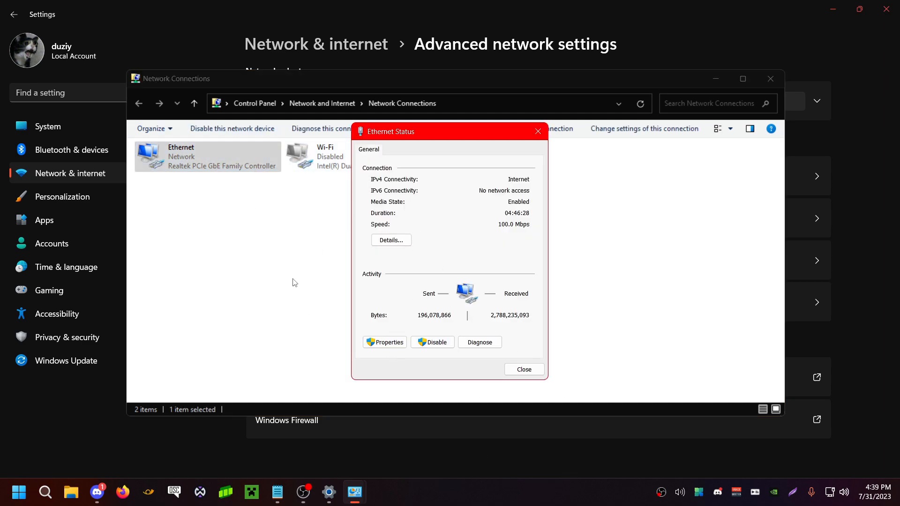
pyautogui.click(384, 342)
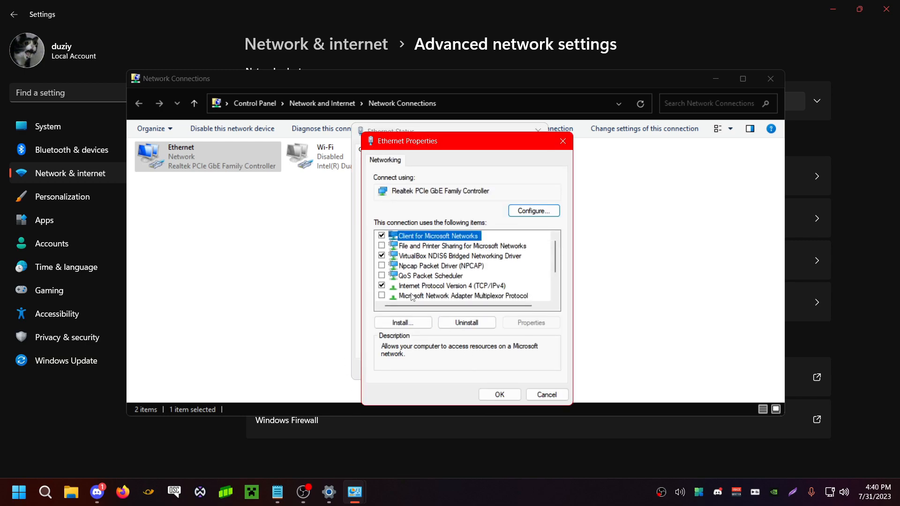
pyautogui.click(417, 286)
pyautogui.scroll(-2, 450, 293)
pyautogui.scroll(2, 454, 294)
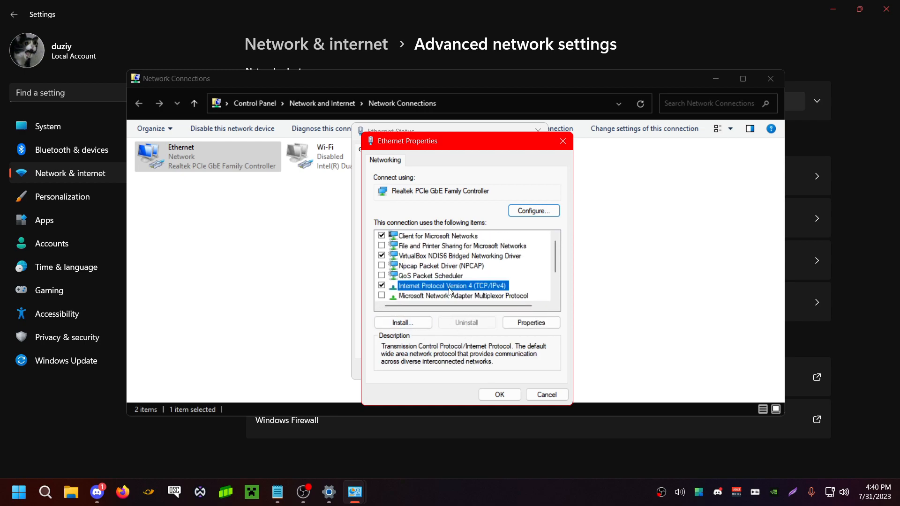
pyautogui.moveTo(413, 146); pyautogui.dragTo(427, 176)
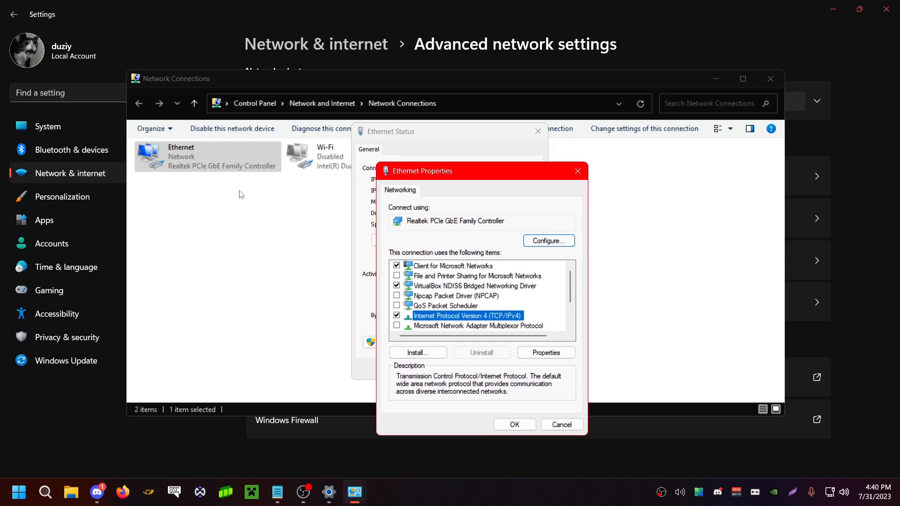
# Check which connection items the Ethernet adapter uses and open the Internet Protocol Version 4 (TCP/IPv4) properties
pyautogui.click(449, 286)
pyautogui.click(460, 307)
pyautogui.click(462, 316)
pyautogui.scroll(-2, 473, 269)
pyautogui.scroll(2, 454, 284)
pyautogui.click(455, 267)
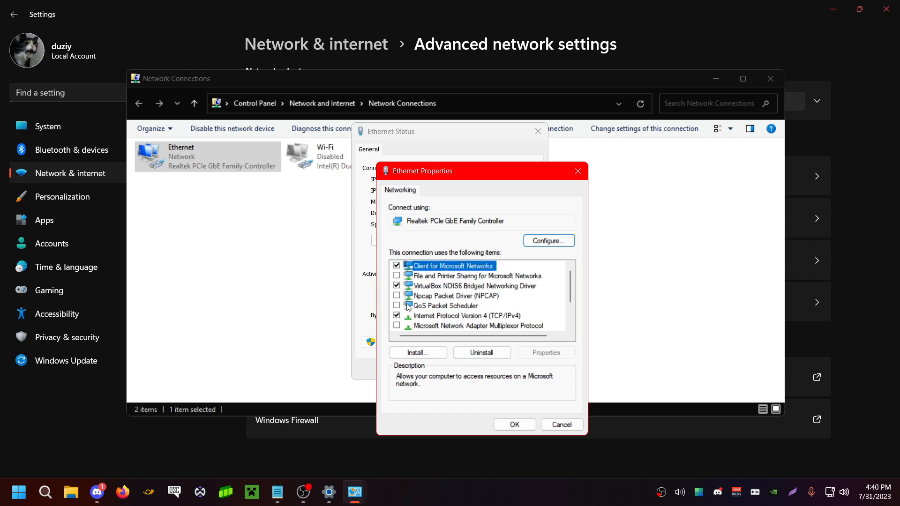
pyautogui.click(432, 287)
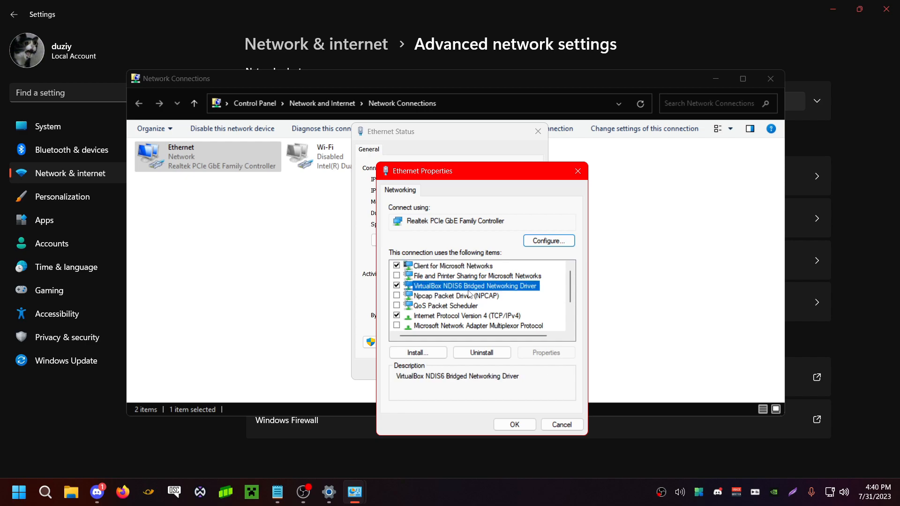
pyautogui.click(412, 317)
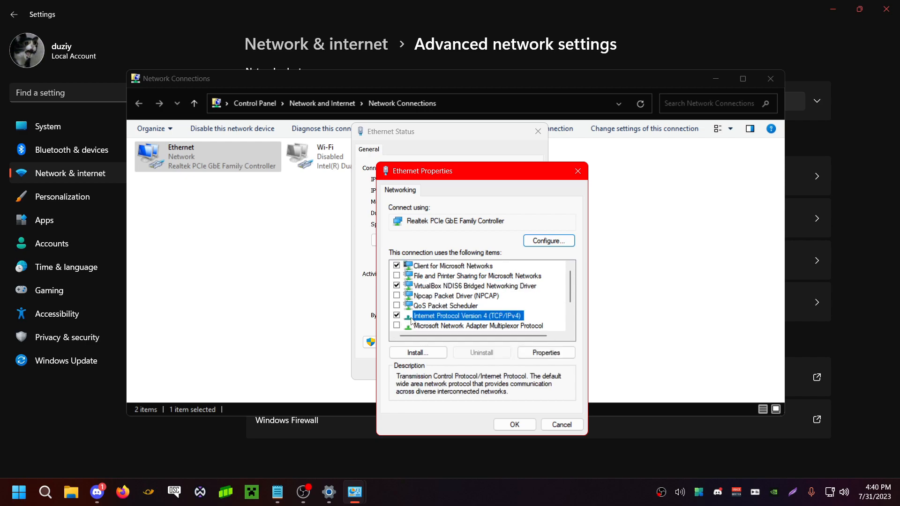
pyautogui.doubleClick(463, 317)
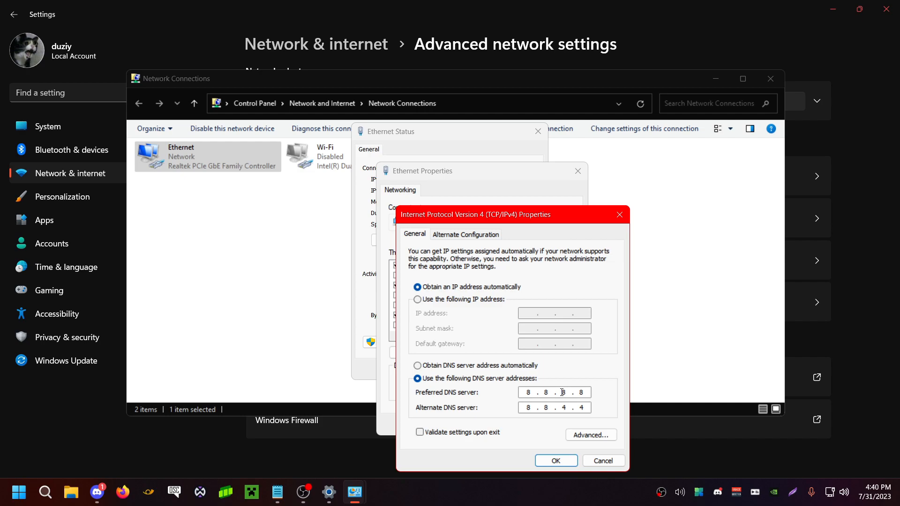
# Open Command Prompt, ping the DNS server 1.1.1.1 to test its response time and close the console
pyautogui.click(45, 492)
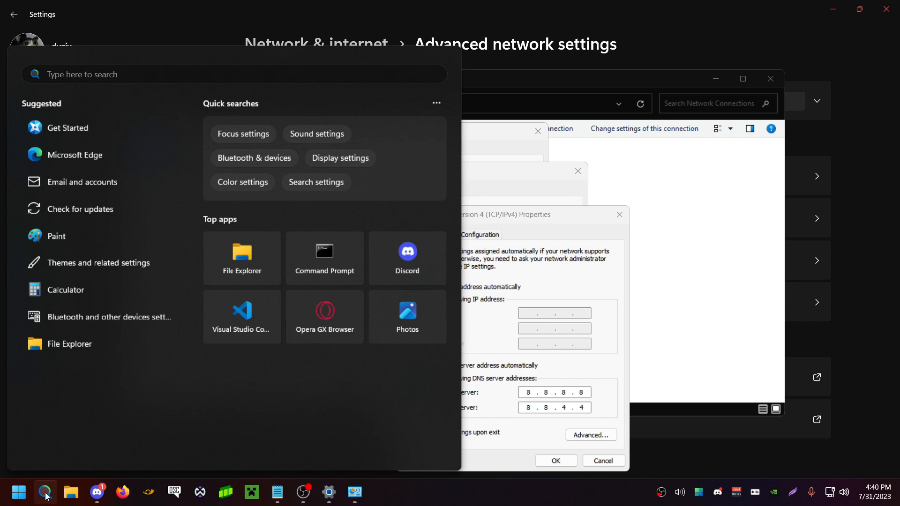
pyautogui.write('ping')
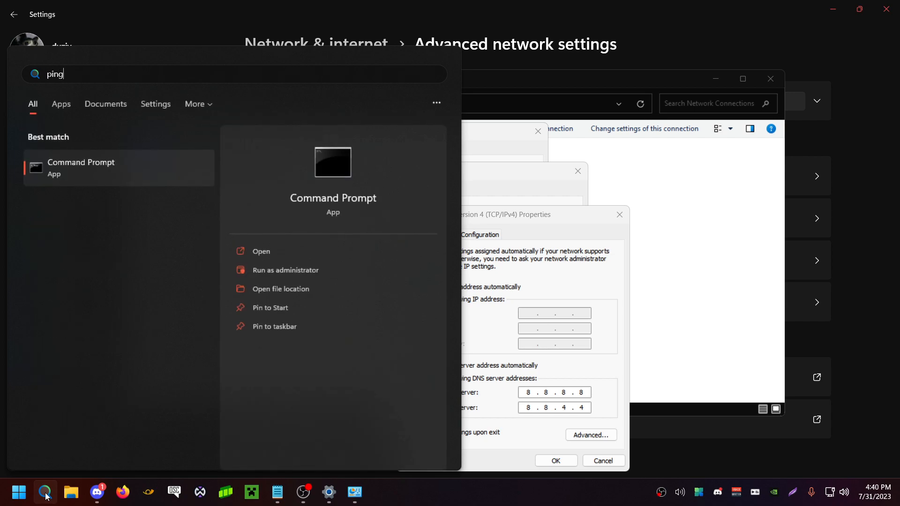
pyautogui.press('Return')
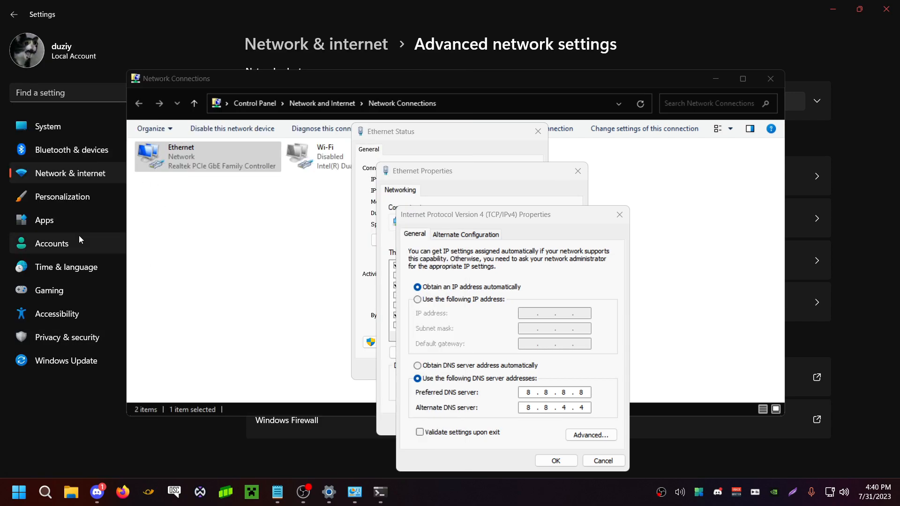
pyautogui.write('pin')
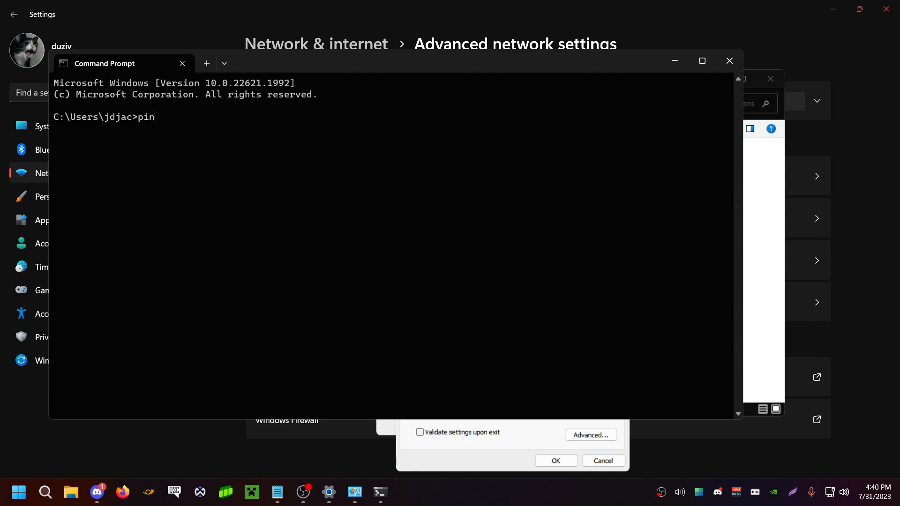
pyautogui.write('g 1.1.1.1')
pyautogui.press('Return')
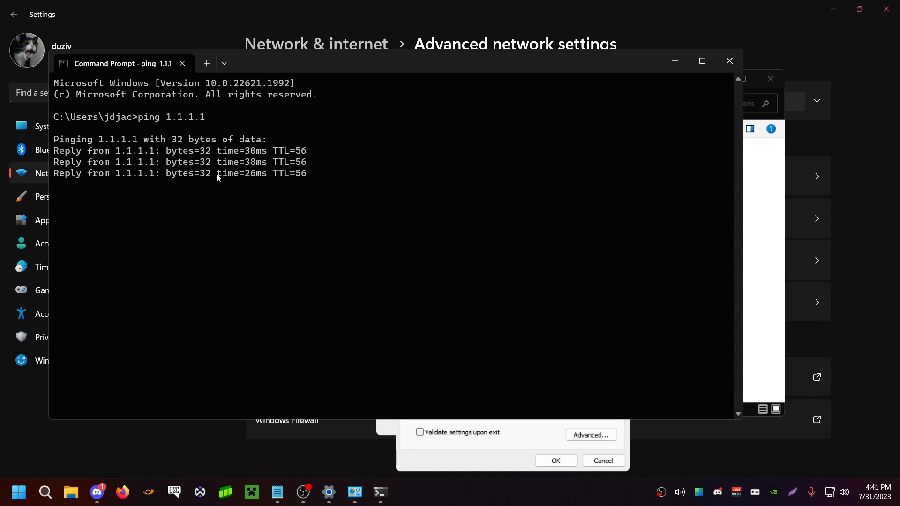
pyautogui.click(729, 61)
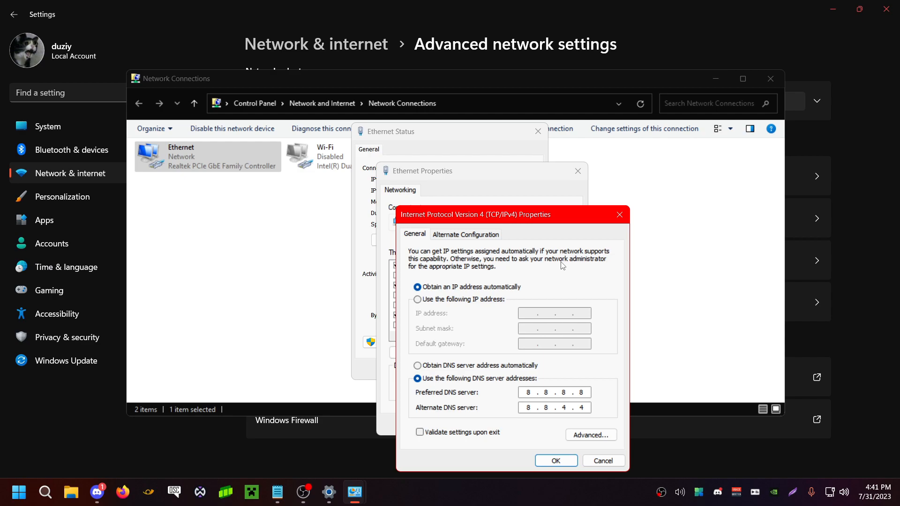
# Confirm the IPv4 settings with DNS servers 8.8.8.8 and 8.8.4.4 and accept the Ethernet properties
pyautogui.click(556, 460)
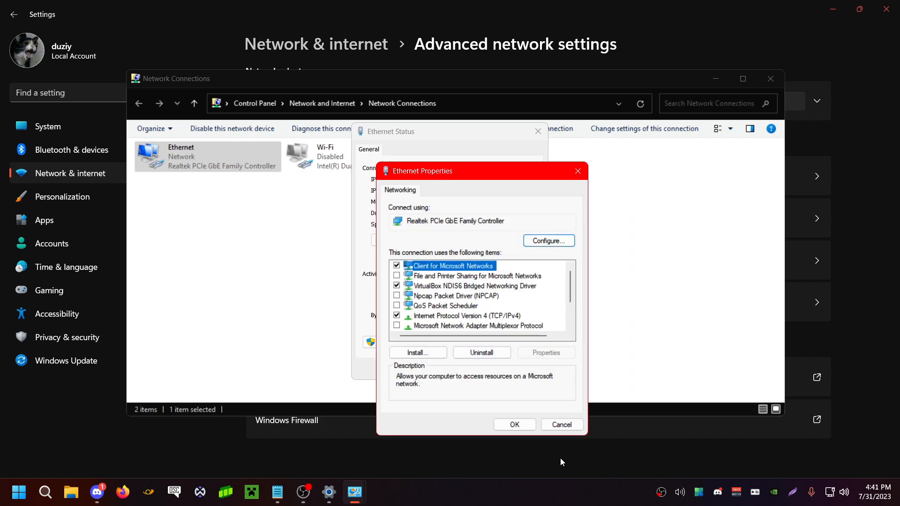
pyautogui.click(516, 425)
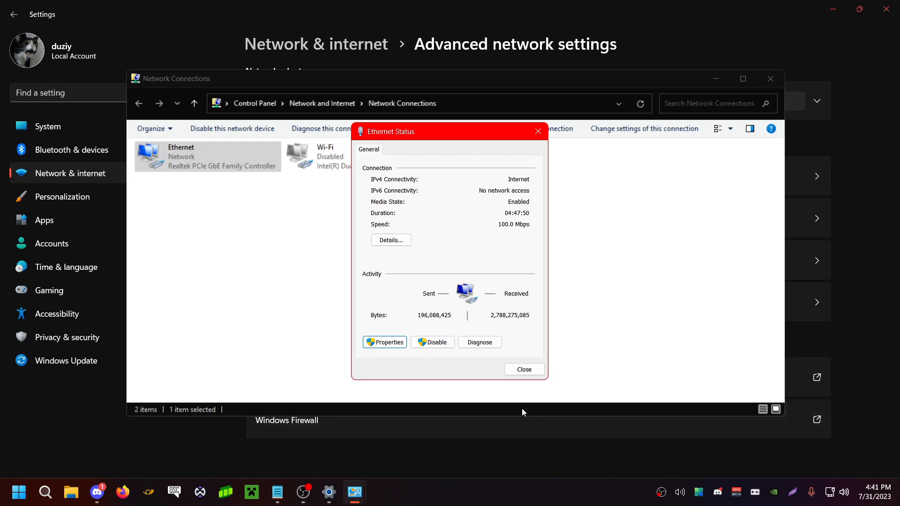
# Close the Ethernet status, Network Connections and Settings windows, and open Windows search
pyautogui.click(525, 370)
pyautogui.click(593, 245)
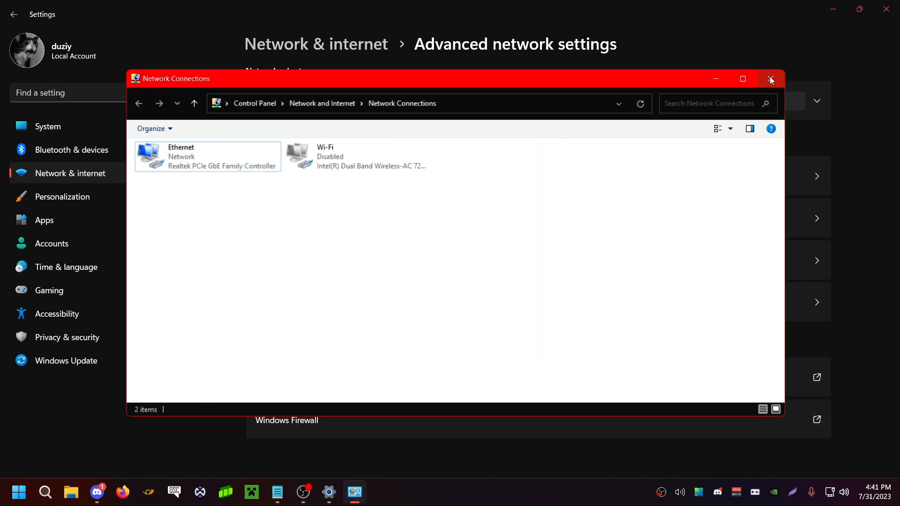
pyautogui.click(771, 79)
pyautogui.click(886, 8)
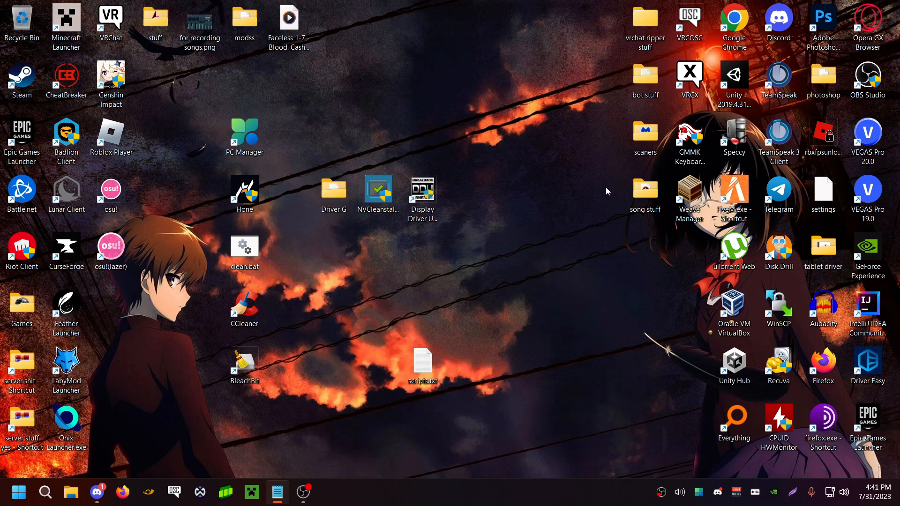
pyautogui.click(45, 491)
pyautogui.write('goome')
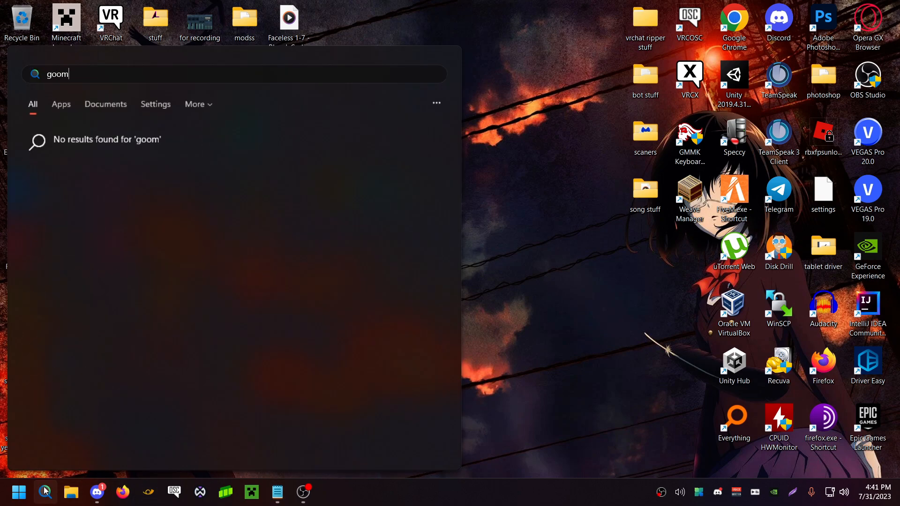
pyautogui.press('BackSpace')
pyautogui.press('BackSpace')
pyautogui.press('BackSpace')
pyautogui.press('BackSpace')
pyautogui.press('BackSpace')
pyautogui.write('gome')
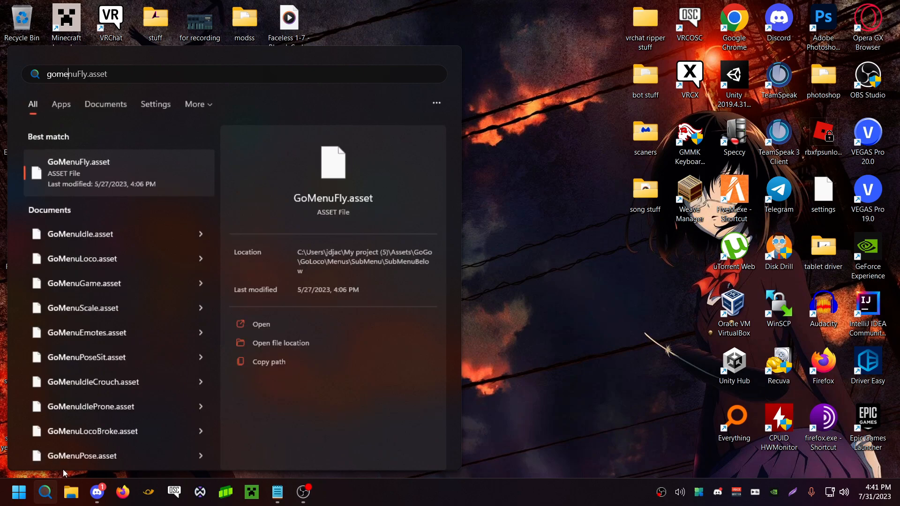
pyautogui.write(' mode')
pyautogui.press('BackSpace')
pyautogui.press('BackSpace')
pyautogui.press('BackSpace')
pyautogui.press('BackSpace')
pyautogui.press('BackSpace')
pyautogui.press('BackSpace')
pyautogui.press('BackSpace')
pyautogui.press('BackSpace')
pyautogui.press('BackSpace')
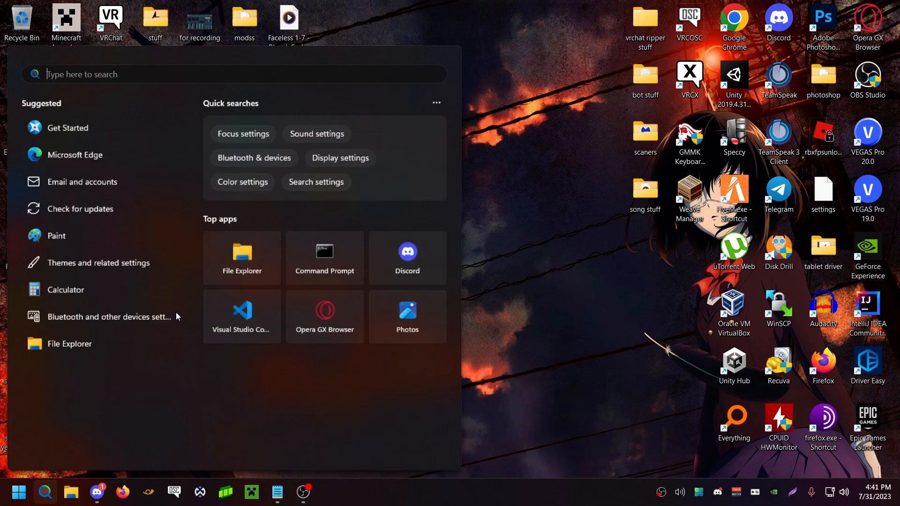
# Search for "game mode" and open the Game Mode settings
pyautogui.write('game mode')
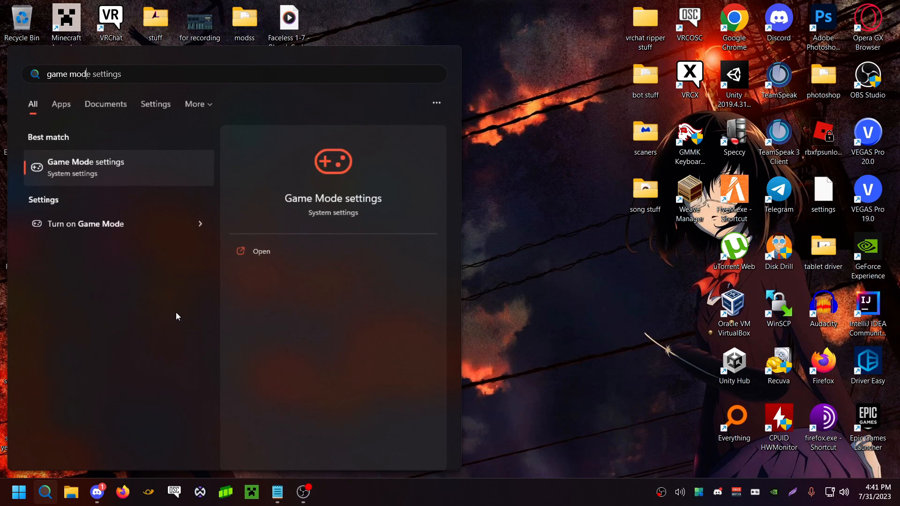
pyautogui.click(164, 167)
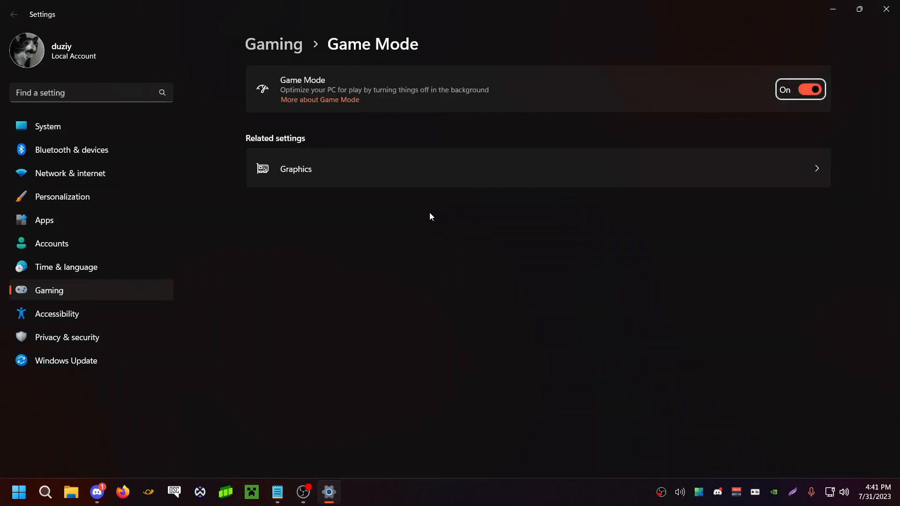
# Open the related Graphics settings, review the GPU preferences in the custom app list and close Settings
pyautogui.click(412, 157)
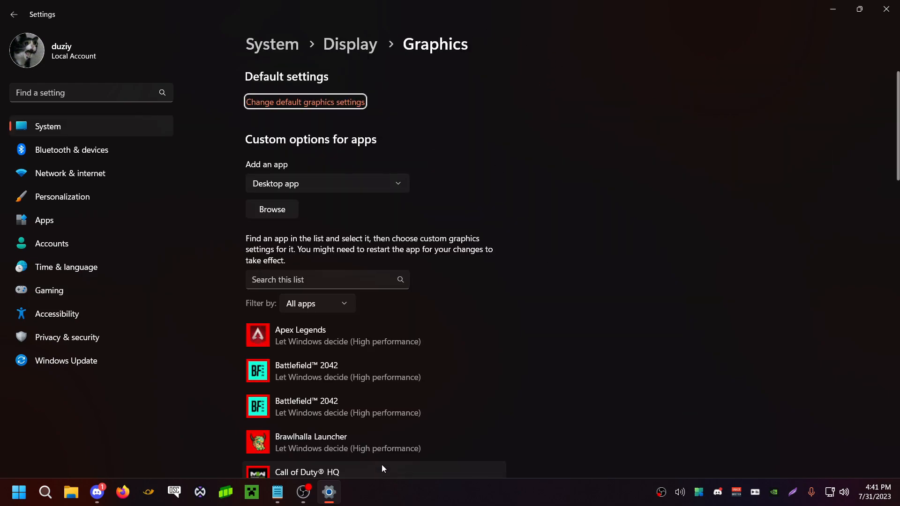
pyautogui.scroll(-12, 389, 356)
pyautogui.scroll(-8, 456, 471)
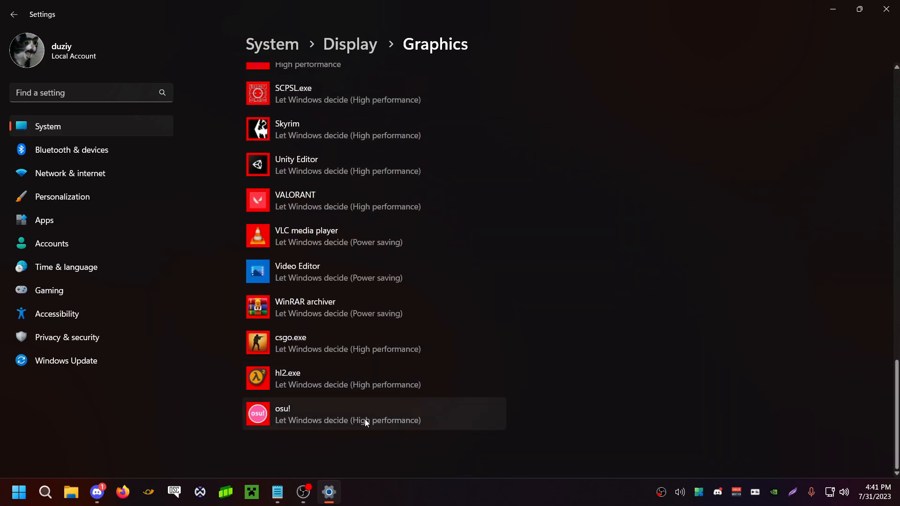
pyautogui.scroll(10, 373, 353)
pyautogui.scroll(5, 373, 352)
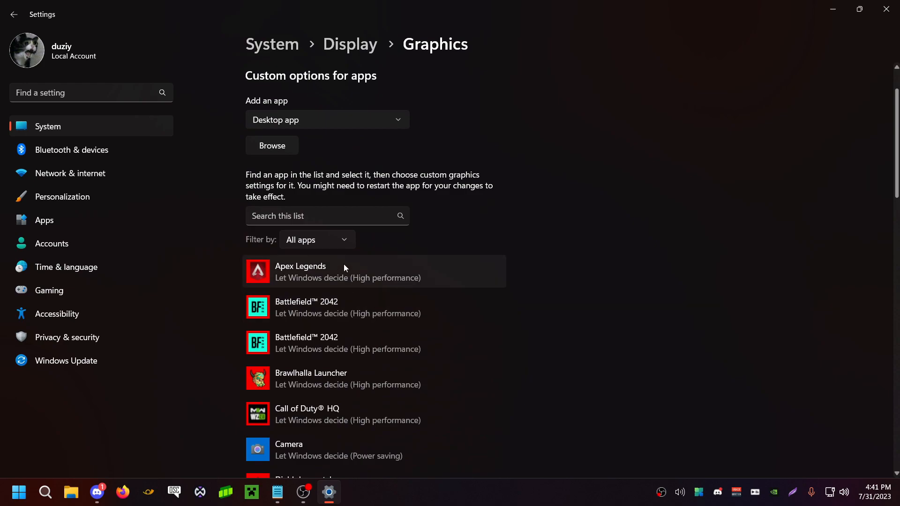
pyautogui.scroll(-6, 336, 288)
pyautogui.scroll(5, 331, 289)
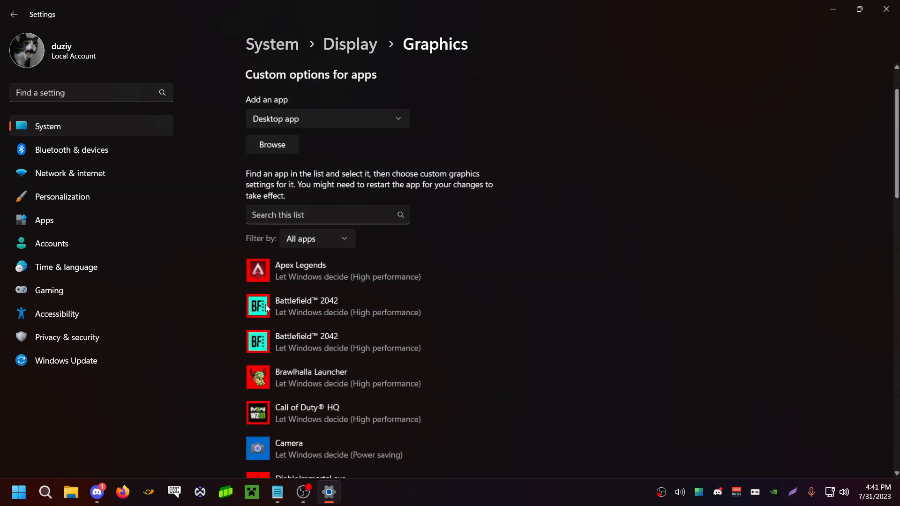
pyautogui.click(324, 215)
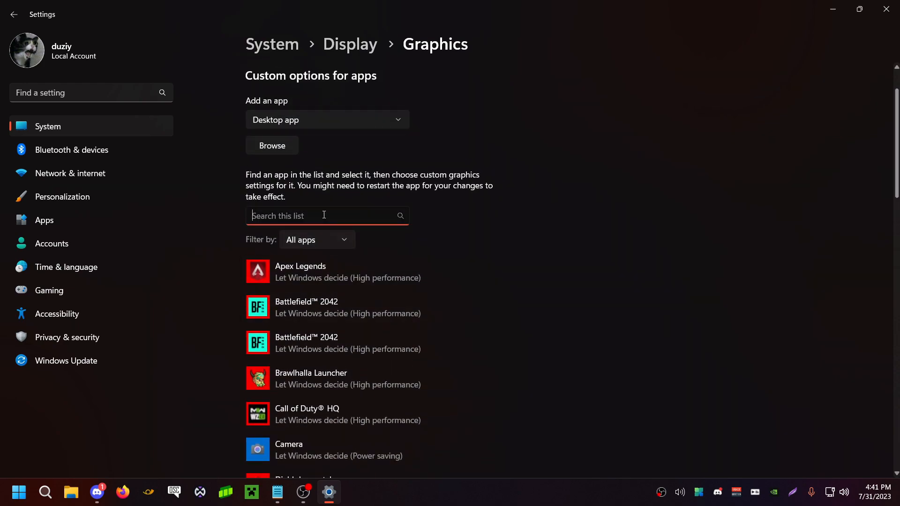
pyautogui.scroll(-12, 305, 226)
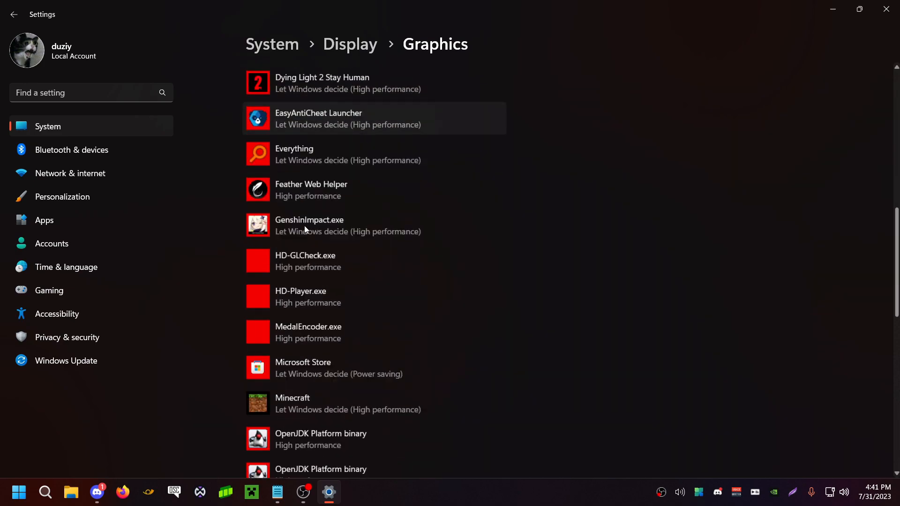
pyautogui.scroll(-5, 305, 226)
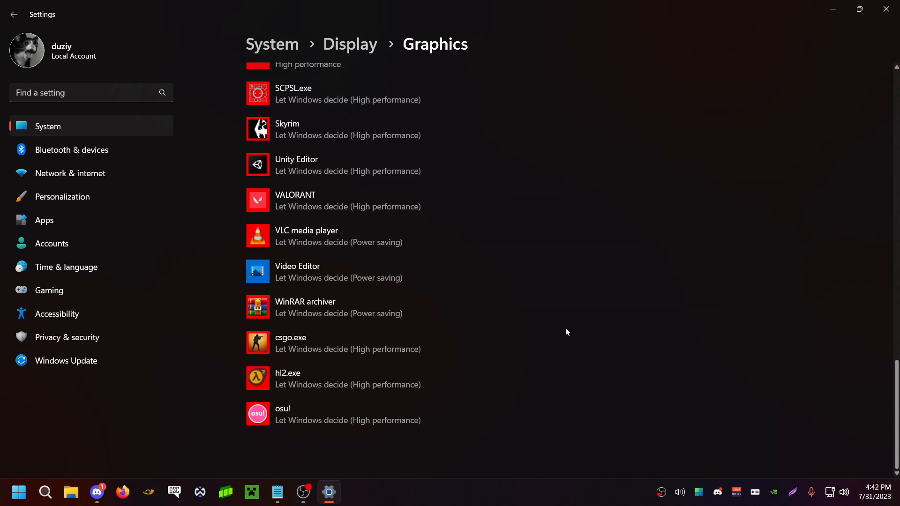
pyautogui.click(886, 8)
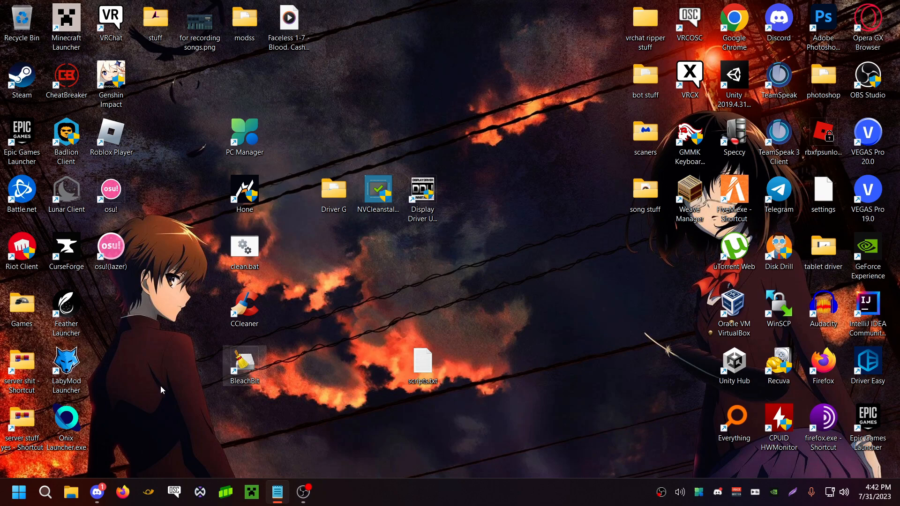
# Search for "power plan", open the plan's advanced power settings and move the Power Options dialog aside
pyautogui.click(45, 492)
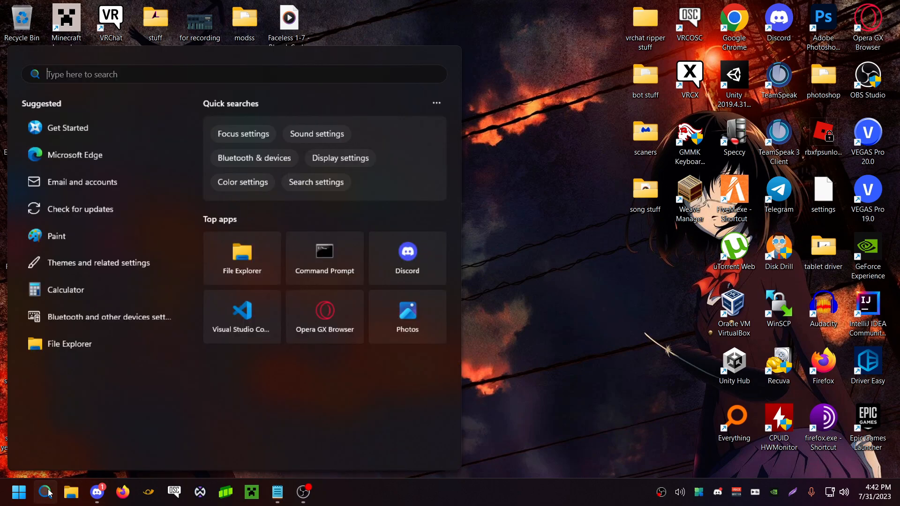
pyautogui.write('powe')
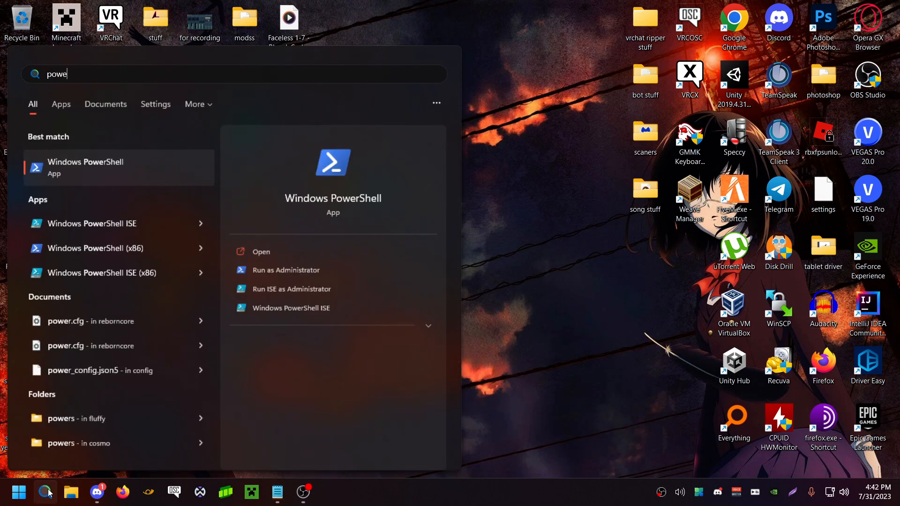
pyautogui.press('BackSpace')
pyautogui.press('BackSpace')
pyautogui.press('BackSpace')
pyautogui.press('BackSpace')
pyautogui.write('power ')
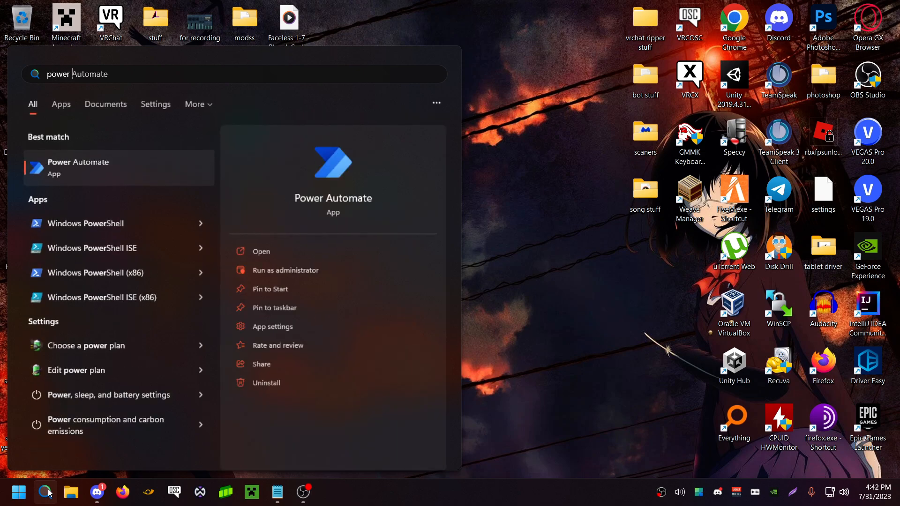
pyautogui.write('plan')
pyautogui.click(136, 162)
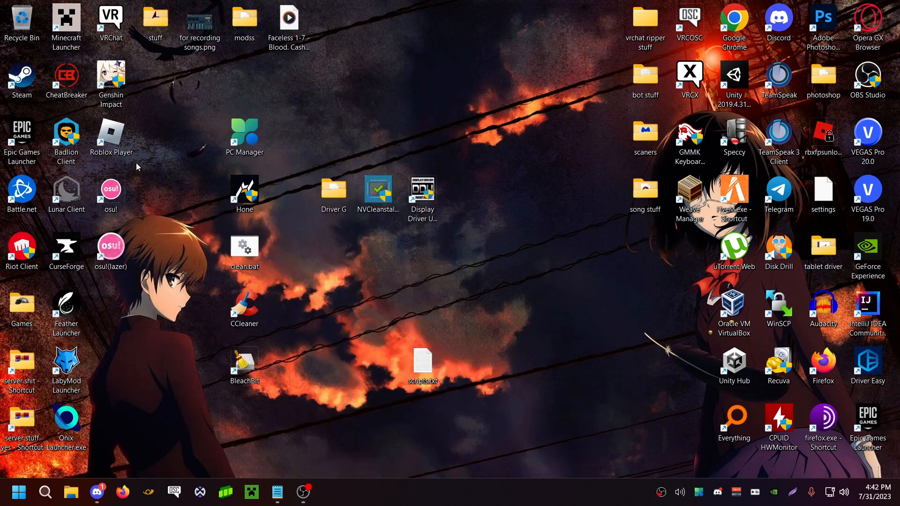
pyautogui.click(352, 240)
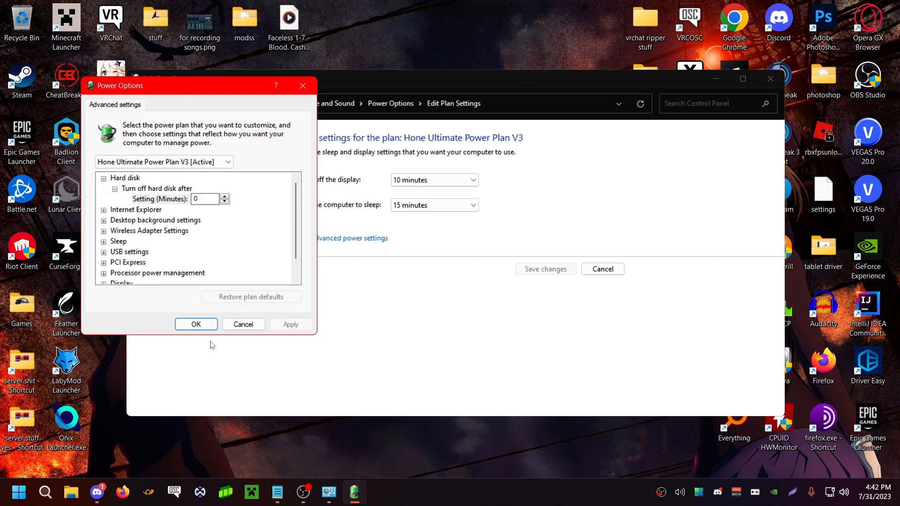
pyautogui.moveTo(145, 87); pyautogui.dragTo(552, 106)
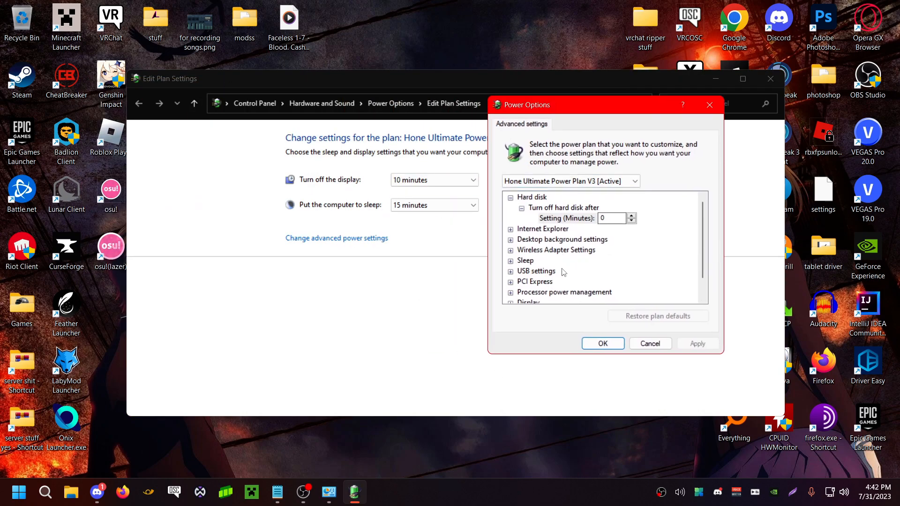
# Try to switch to the High performance plan in the advanced power settings and confirm the dialog
pyautogui.click(614, 182)
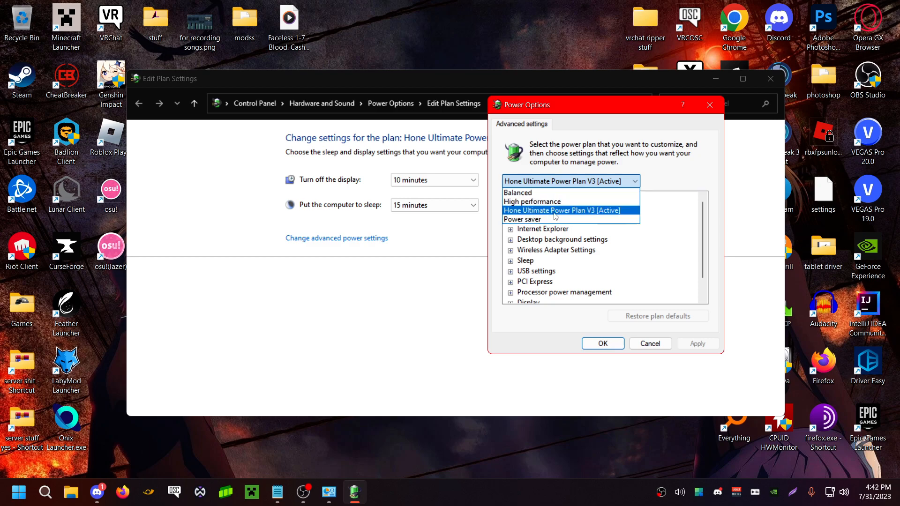
pyautogui.click(510, 203)
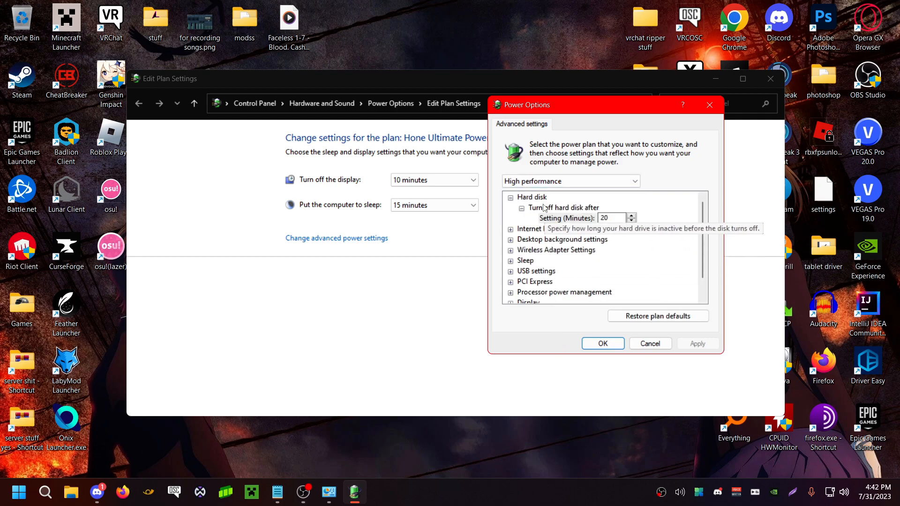
pyautogui.click(546, 180)
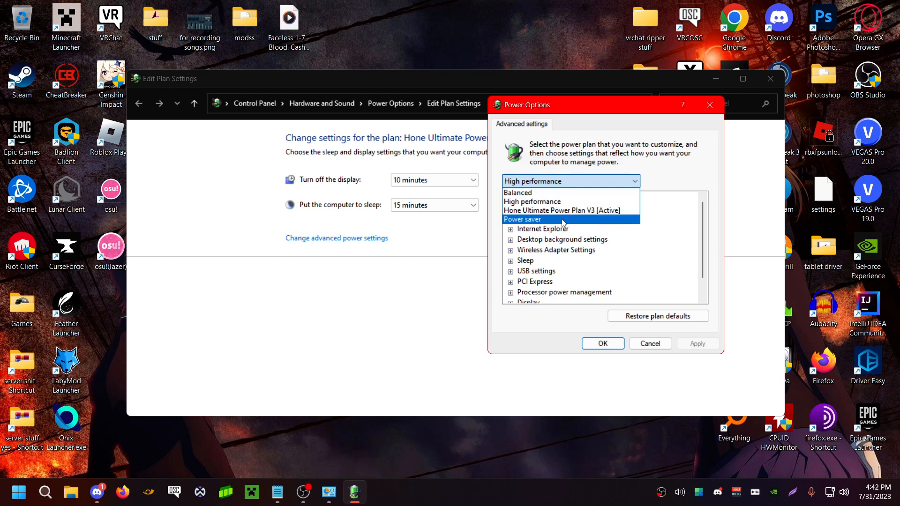
pyautogui.click(554, 182)
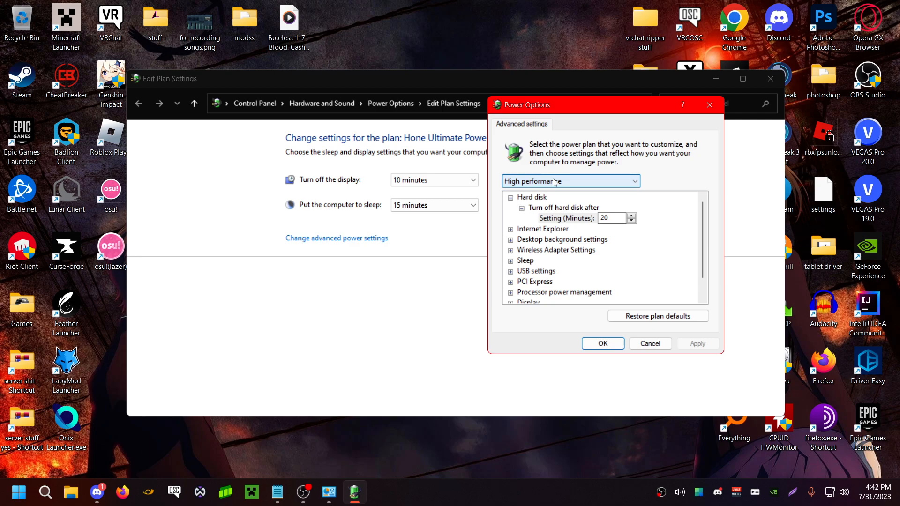
pyautogui.click(553, 185)
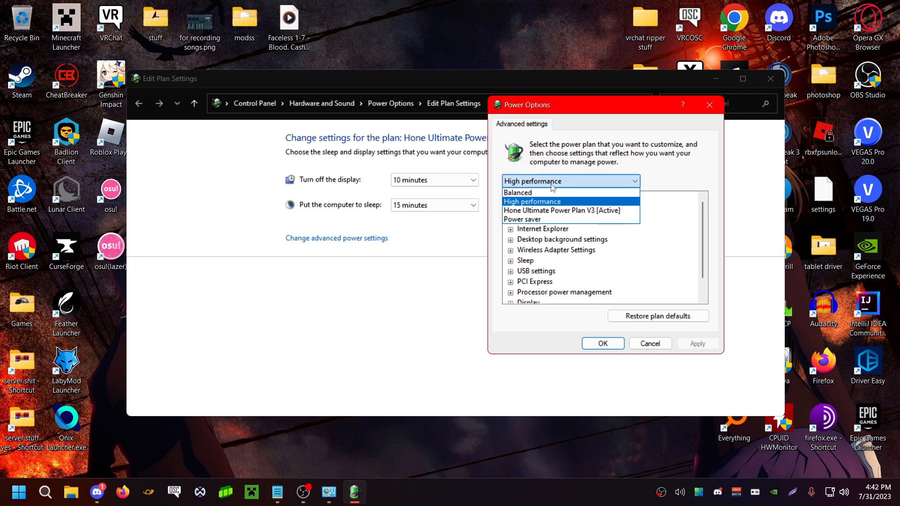
pyautogui.click(553, 186)
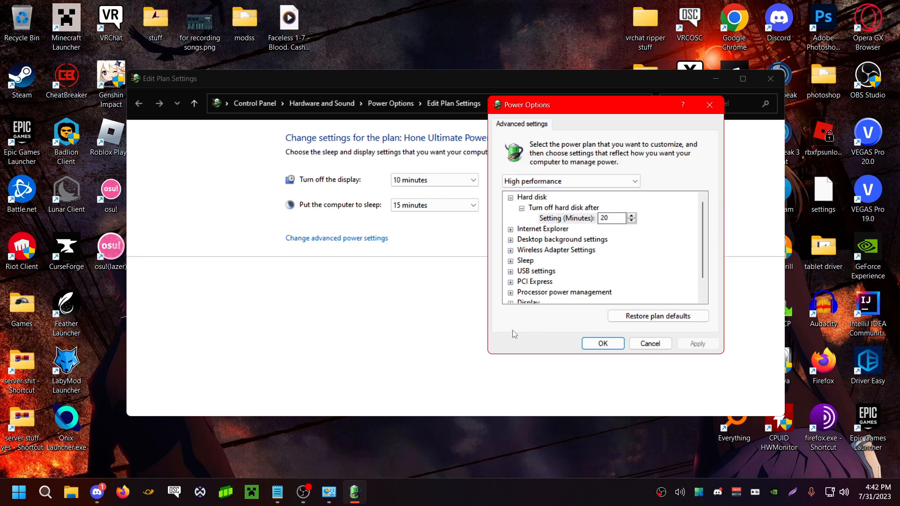
pyautogui.click(553, 182)
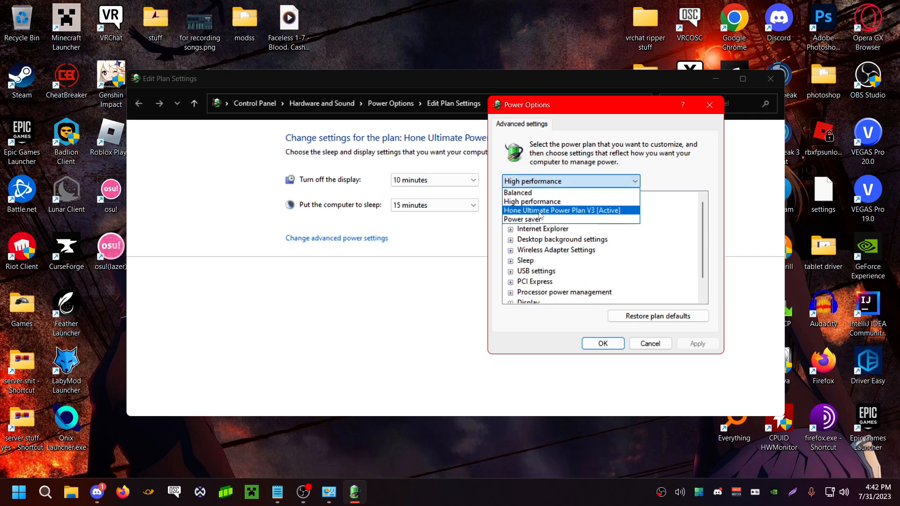
pyautogui.click(692, 190)
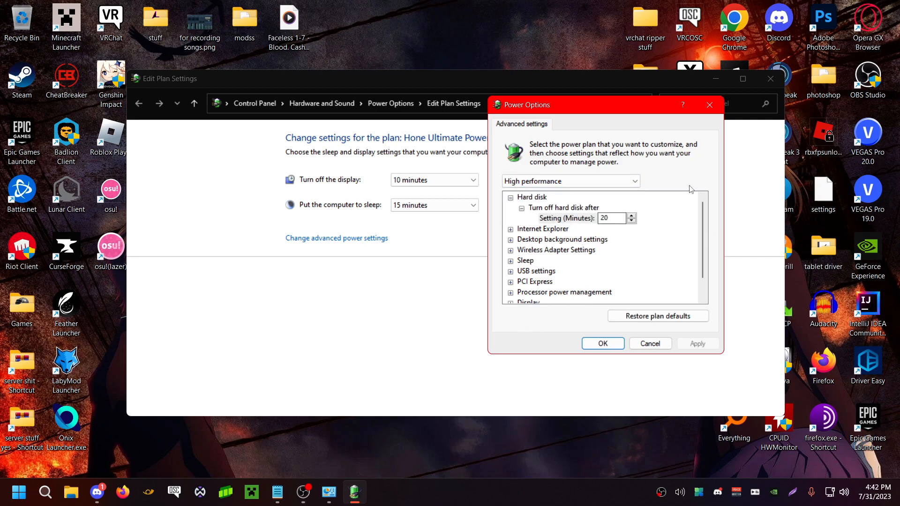
pyautogui.click(604, 344)
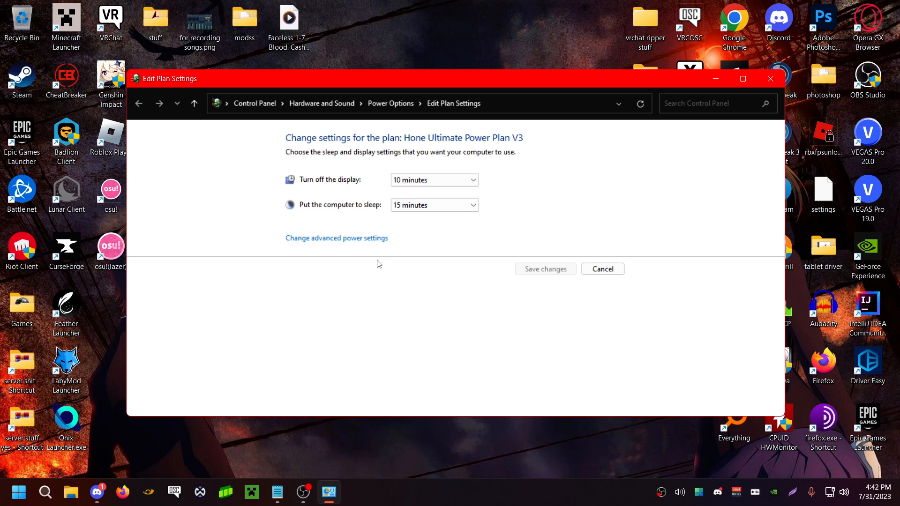
# Go to the Power Options overview, expand the additional plans and activate the High performance plan
pyautogui.click(398, 103)
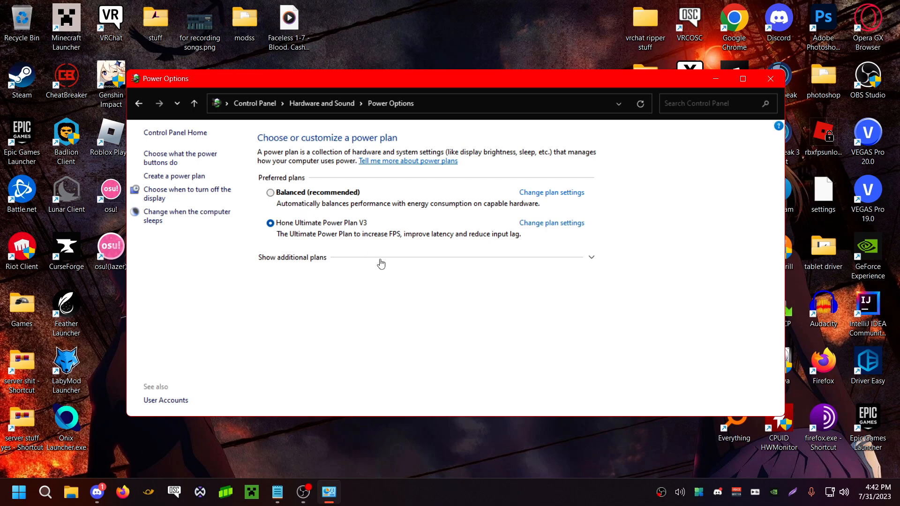
pyautogui.click(298, 259)
pyautogui.click(271, 274)
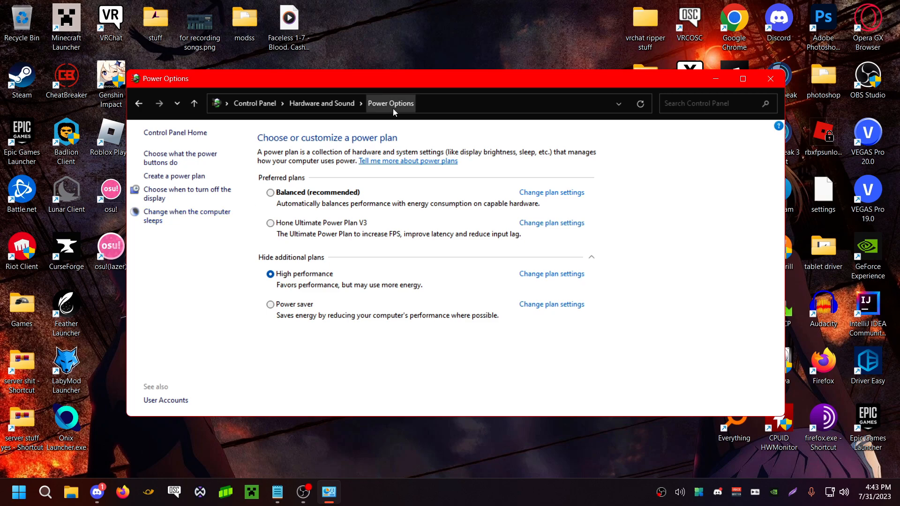
# Reopen Power Options from Hardware and Sound to check the selected plan and close the window
pyautogui.click(322, 103)
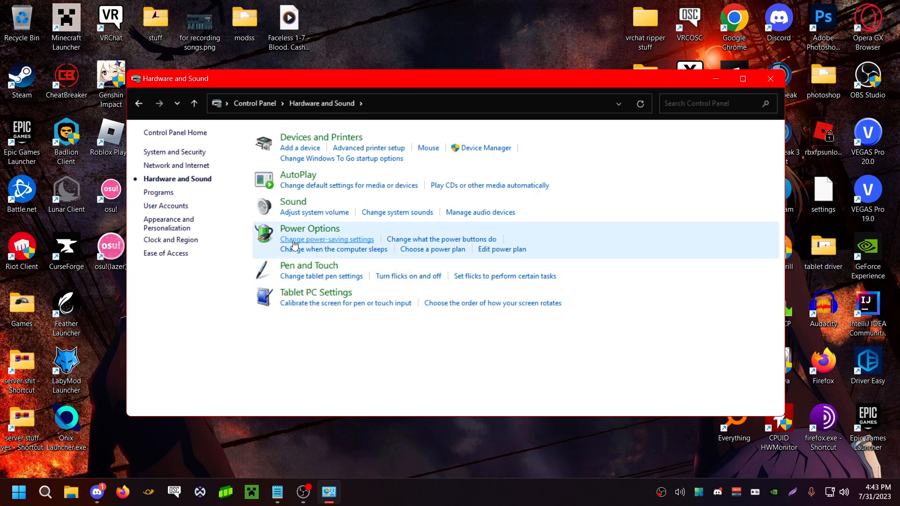
pyautogui.click(321, 232)
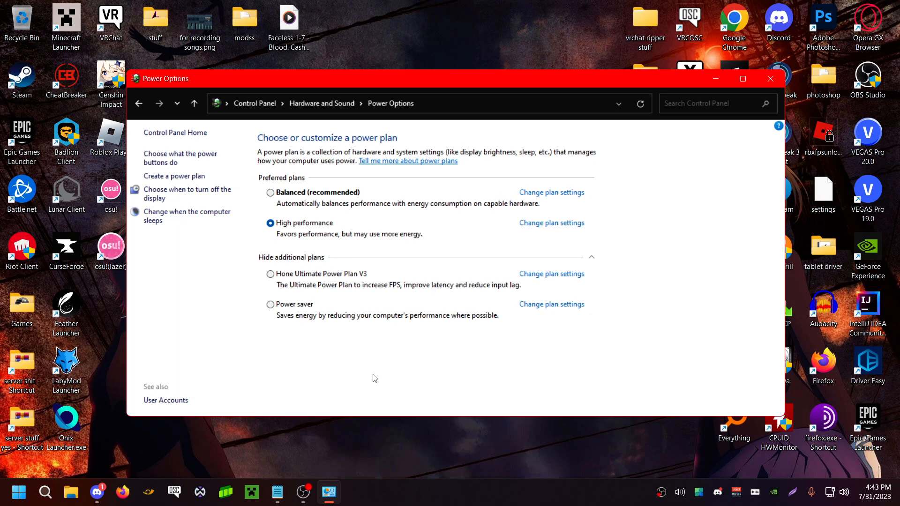
pyautogui.click(781, 86)
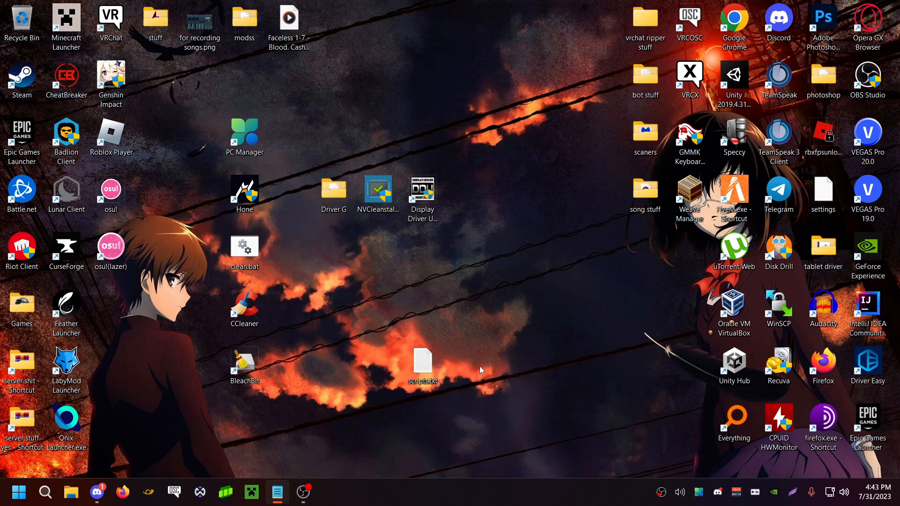
pyautogui.moveTo(538, 450); pyautogui.dragTo(574, 355)
pyautogui.click(661, 493)
pyautogui.click(661, 493)
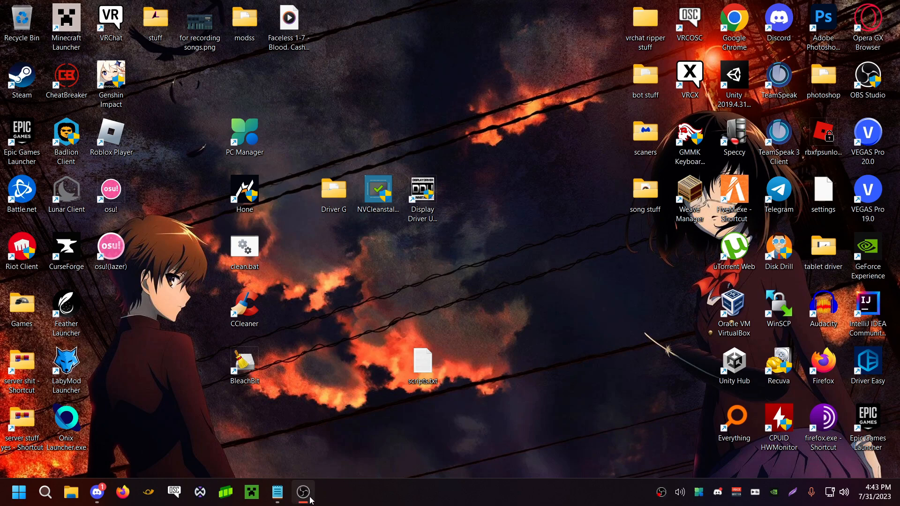